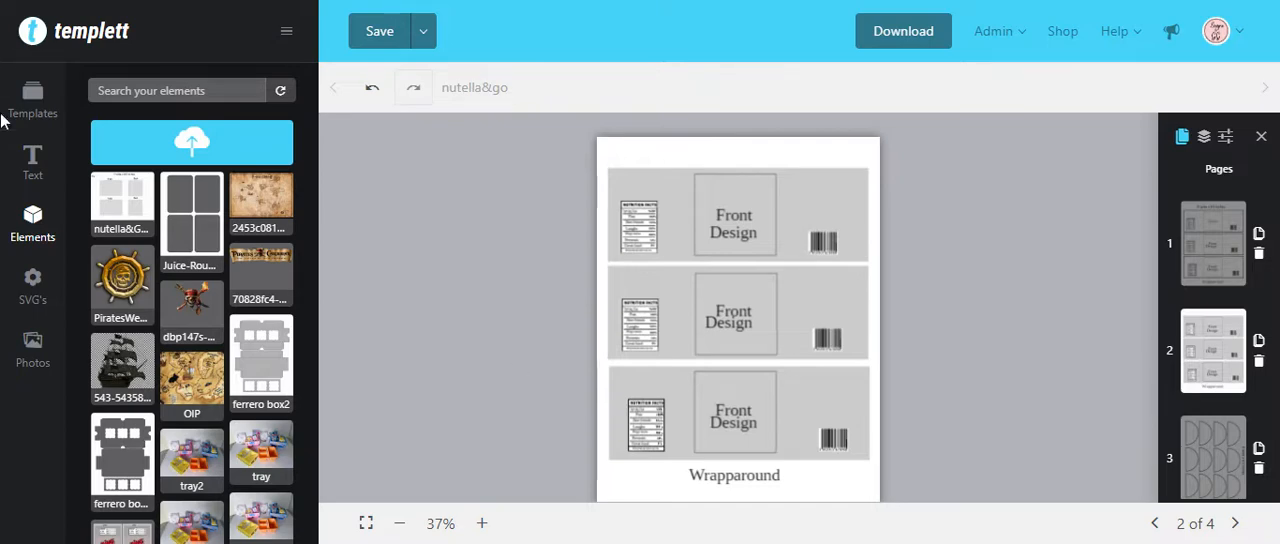
Step: Look through the saved templates, the uploaded elements and the pages of the nutella&go template
{"action": "left_click", "coordinate": [38, 105]}
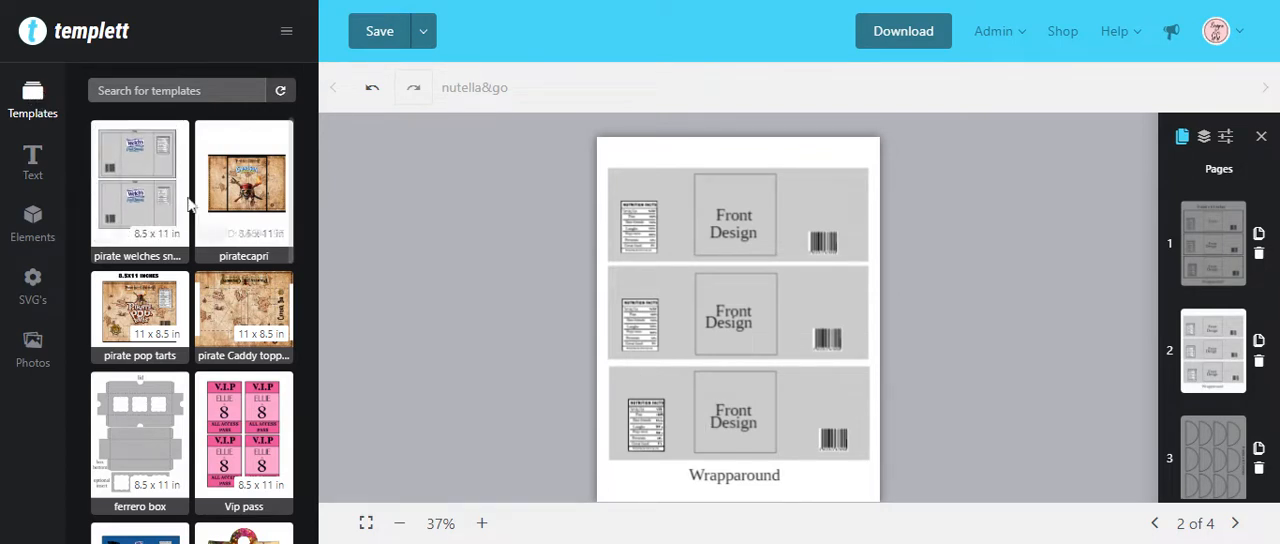
{"action": "scroll", "coordinate": [223, 415], "scroll_direction": "down", "scroll_amount": 2}
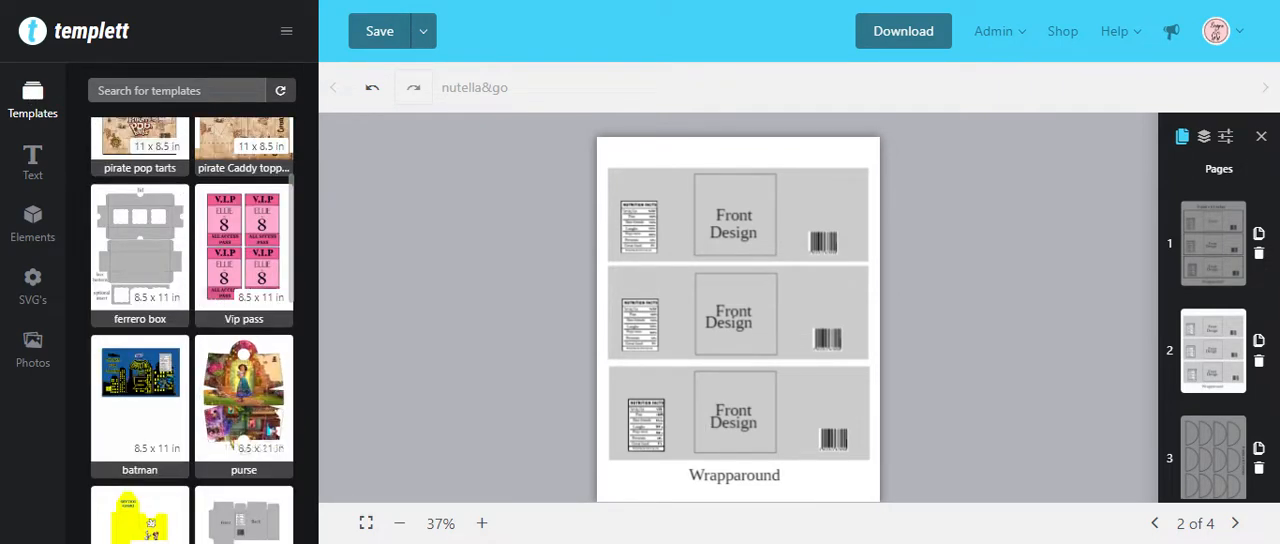
{"action": "left_click", "coordinate": [33, 222]}
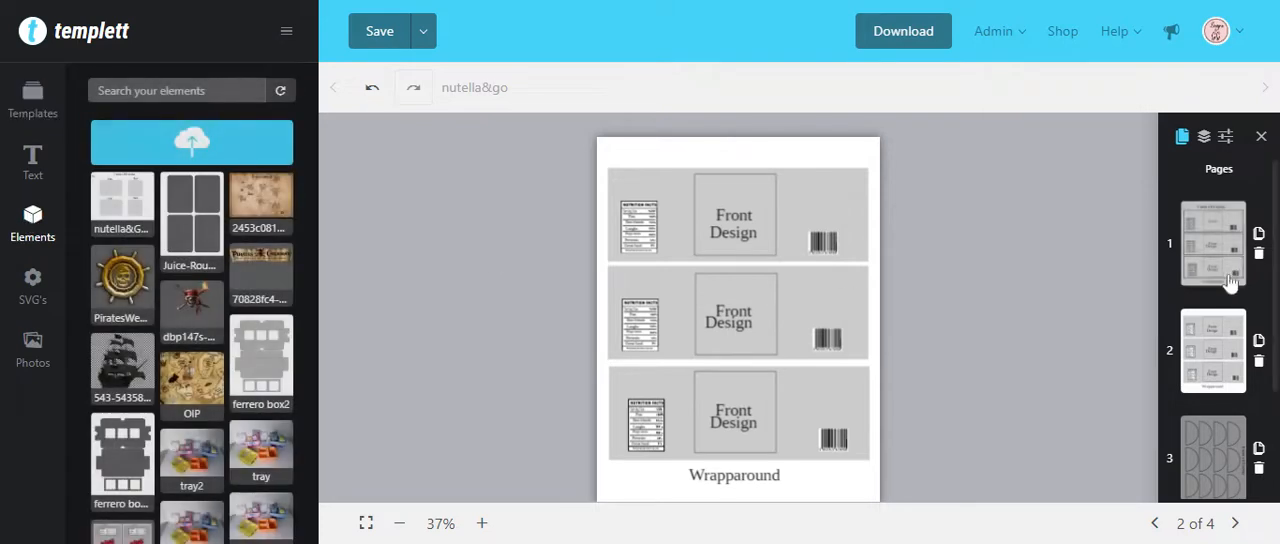
{"action": "scroll", "coordinate": [1220, 350], "scroll_direction": "down", "scroll_amount": 2}
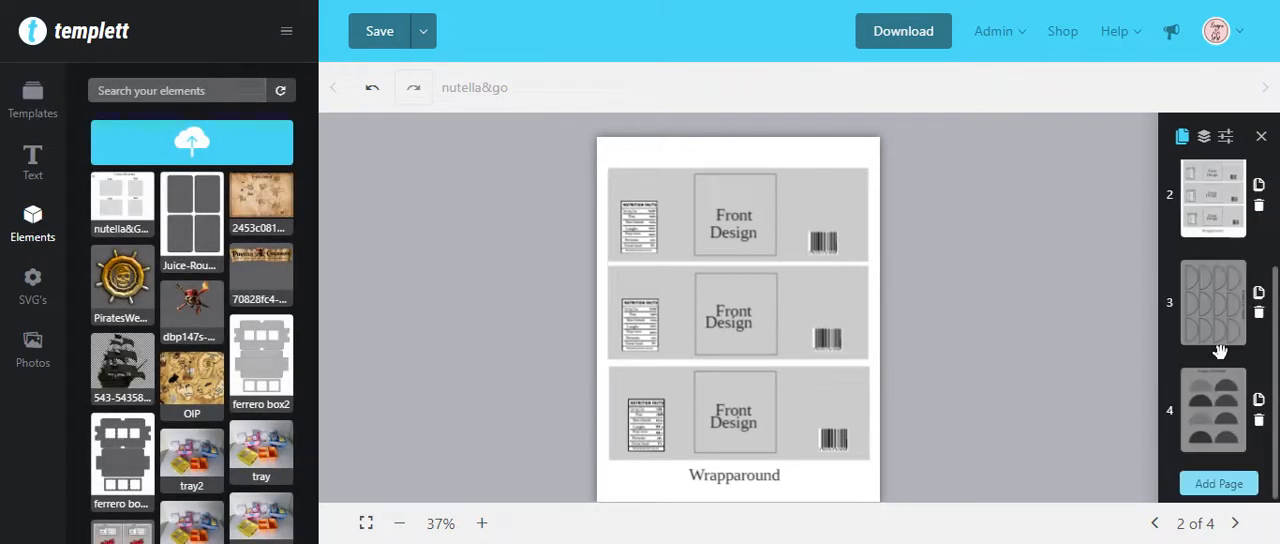
{"action": "scroll", "coordinate": [1220, 350], "scroll_direction": "up", "scroll_amount": 3}
{"action": "scroll", "coordinate": [1220, 365], "scroll_direction": "down", "scroll_amount": 3}
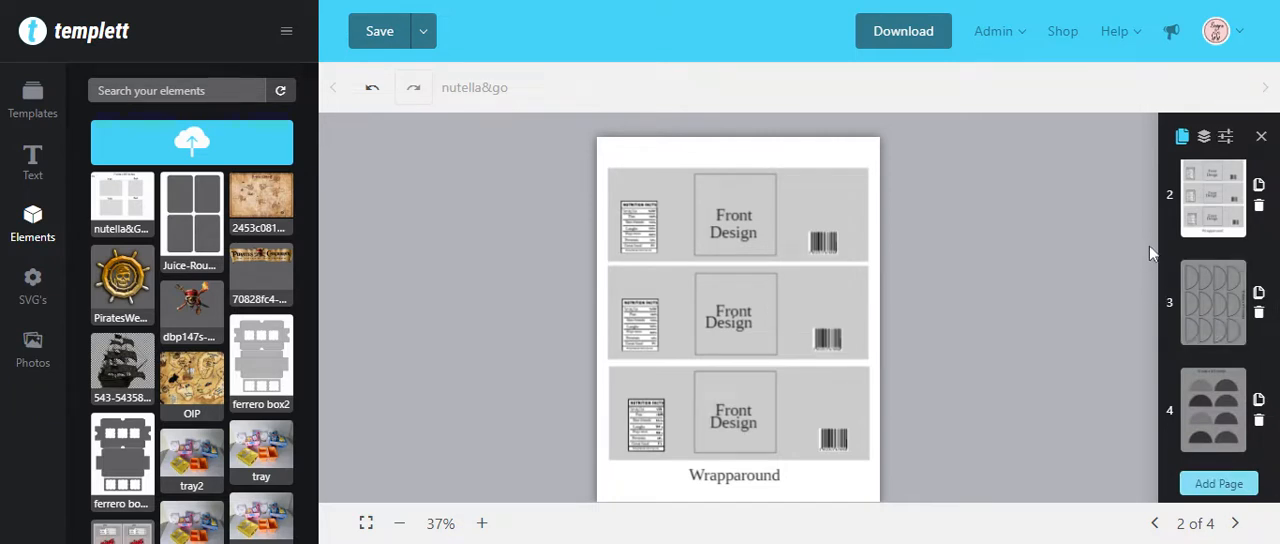
{"action": "scroll", "coordinate": [1210, 265], "scroll_direction": "up", "scroll_amount": 3}
{"action": "scroll", "coordinate": [1210, 265], "scroll_direction": "down", "scroll_amount": 3}
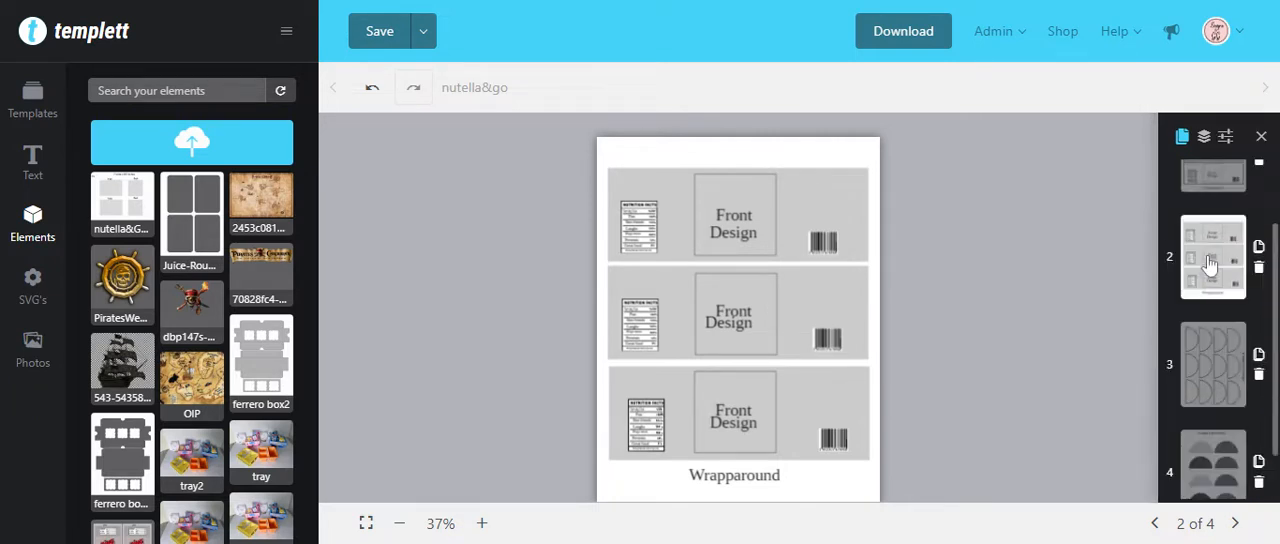
{"action": "scroll", "coordinate": [1246, 380], "scroll_direction": "down", "scroll_amount": 1}
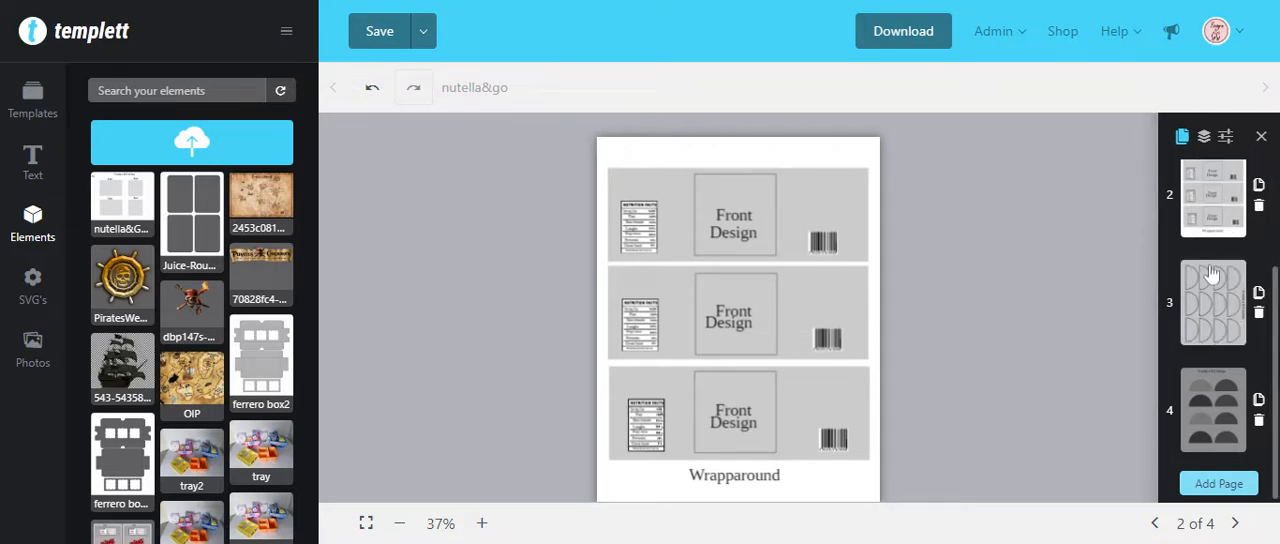
{"action": "scroll", "coordinate": [1216, 300], "scroll_direction": "up", "scroll_amount": 1}
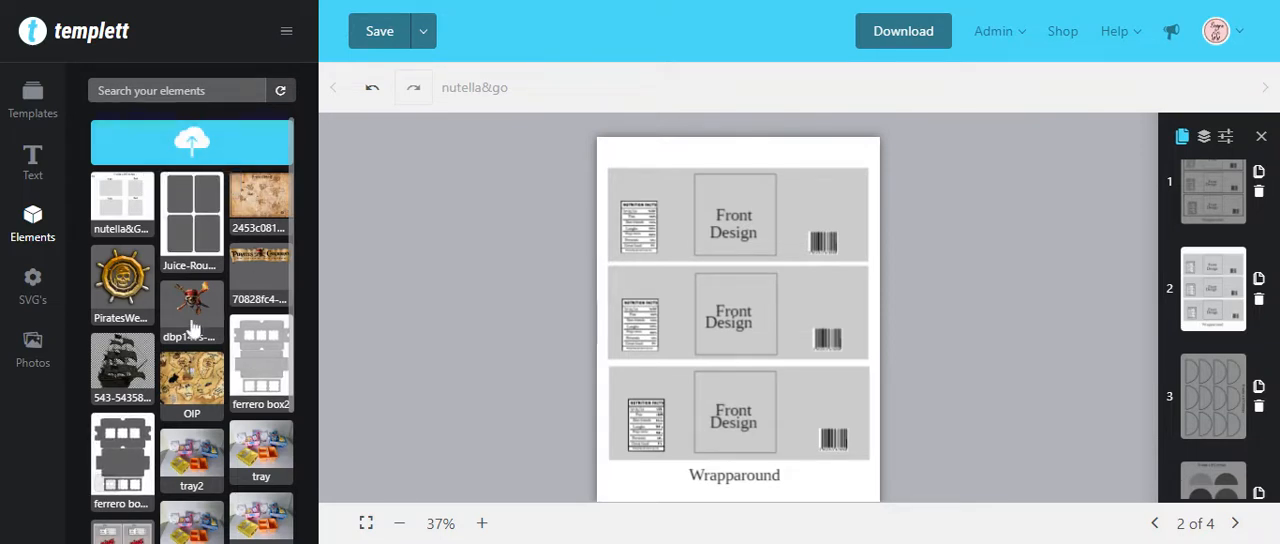
Step: Try the pirate ship's wheel image on page 2, and remove it
{"action": "left_click", "coordinate": [122, 282]}
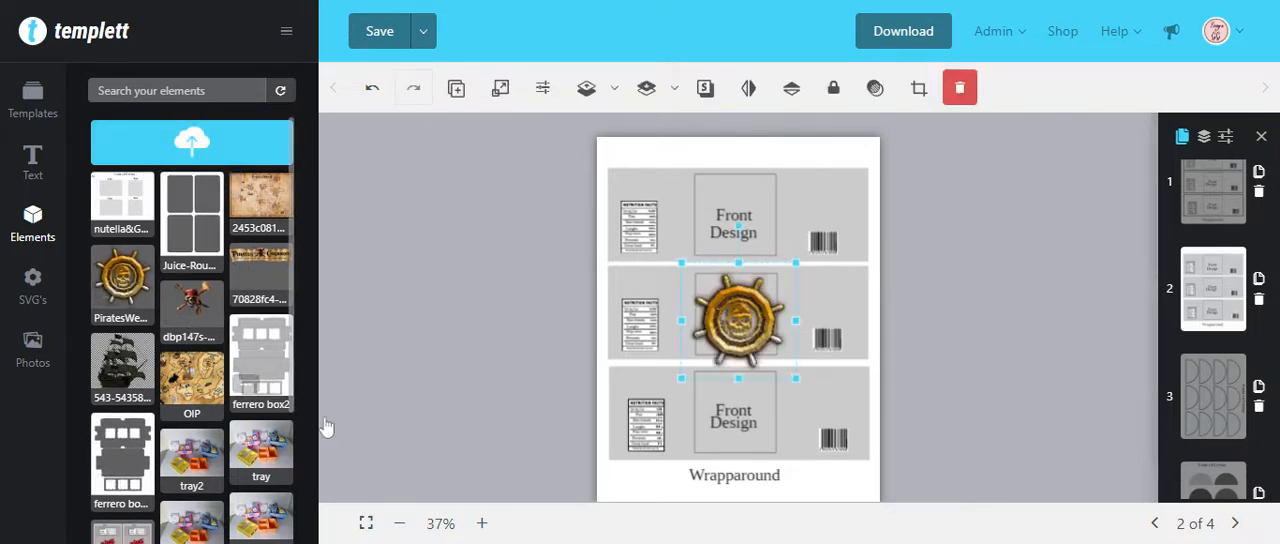
{"action": "left_click", "coordinate": [959, 88]}
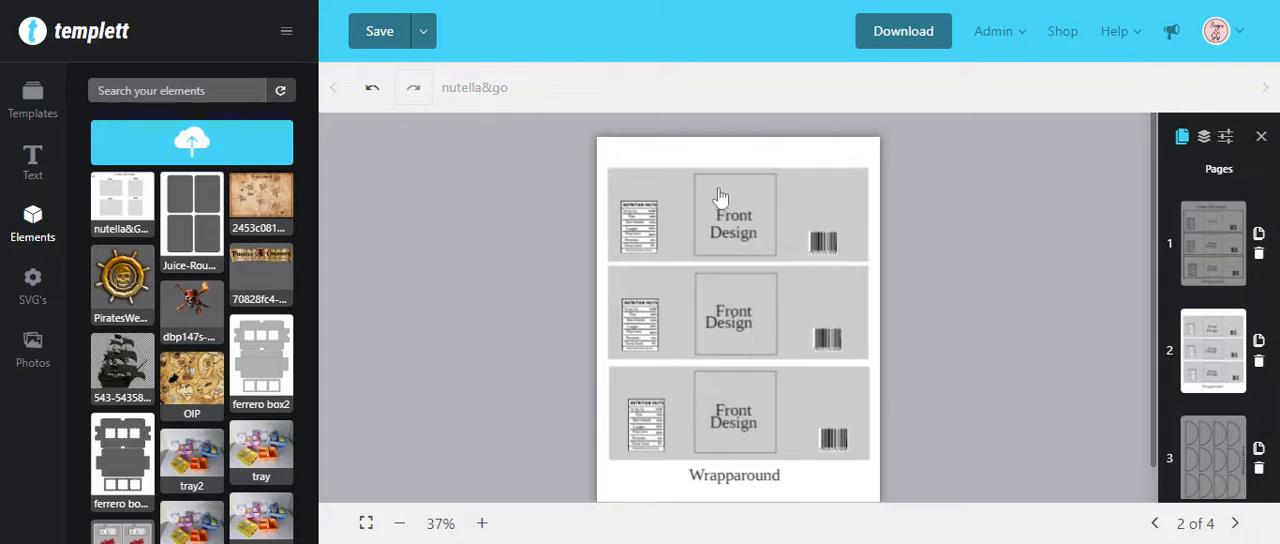
Step: Examine the three wraparound label panels on page 2 by selecting each of them
{"action": "left_click", "coordinate": [830, 210]}
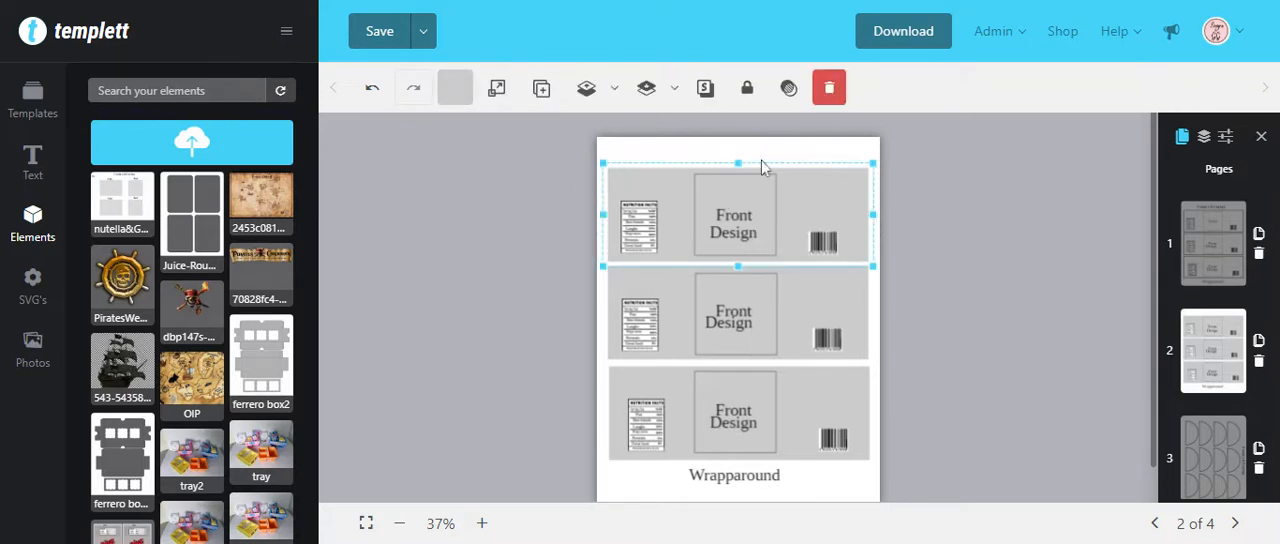
{"action": "left_click", "coordinate": [848, 303]}
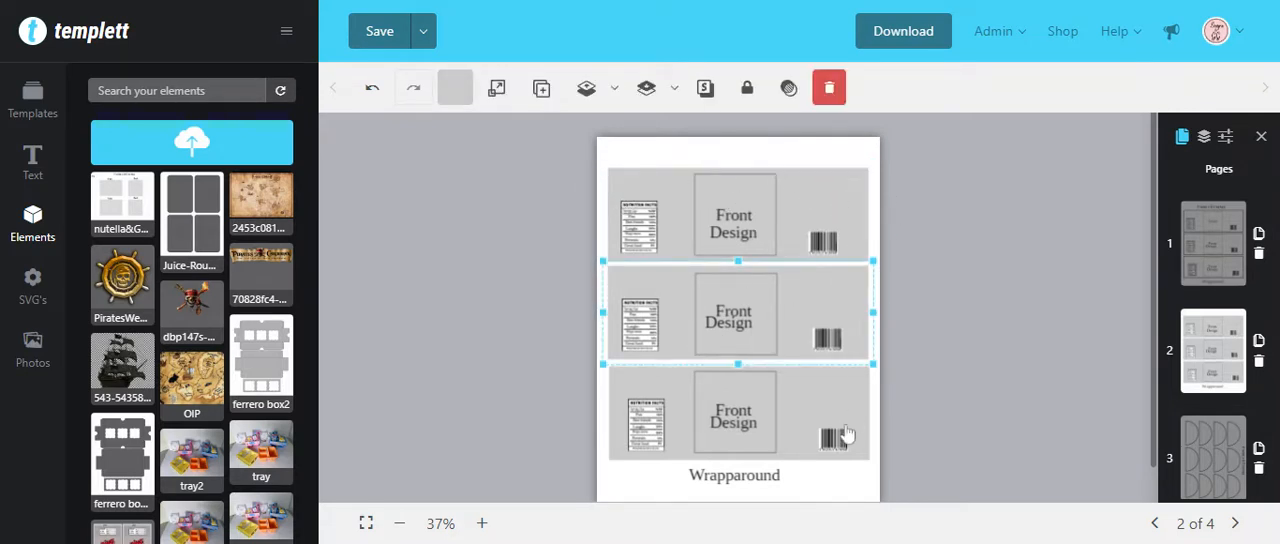
{"action": "left_click", "coordinate": [820, 410]}
{"action": "left_click", "coordinate": [807, 205]}
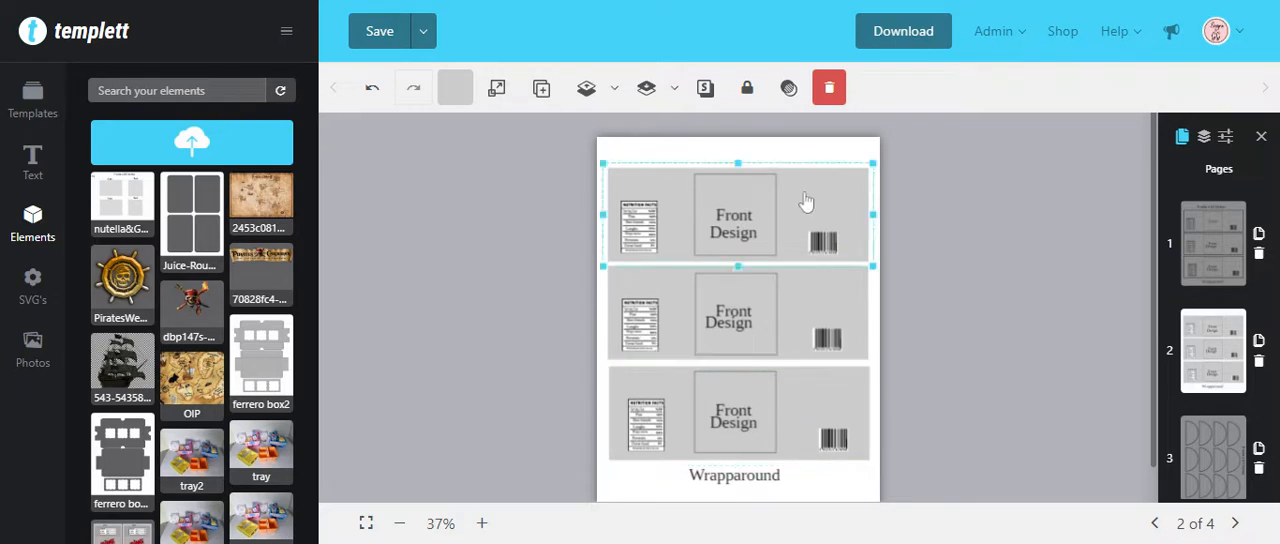
{"action": "left_click", "coordinate": [811, 307]}
{"action": "left_click", "coordinate": [801, 411]}
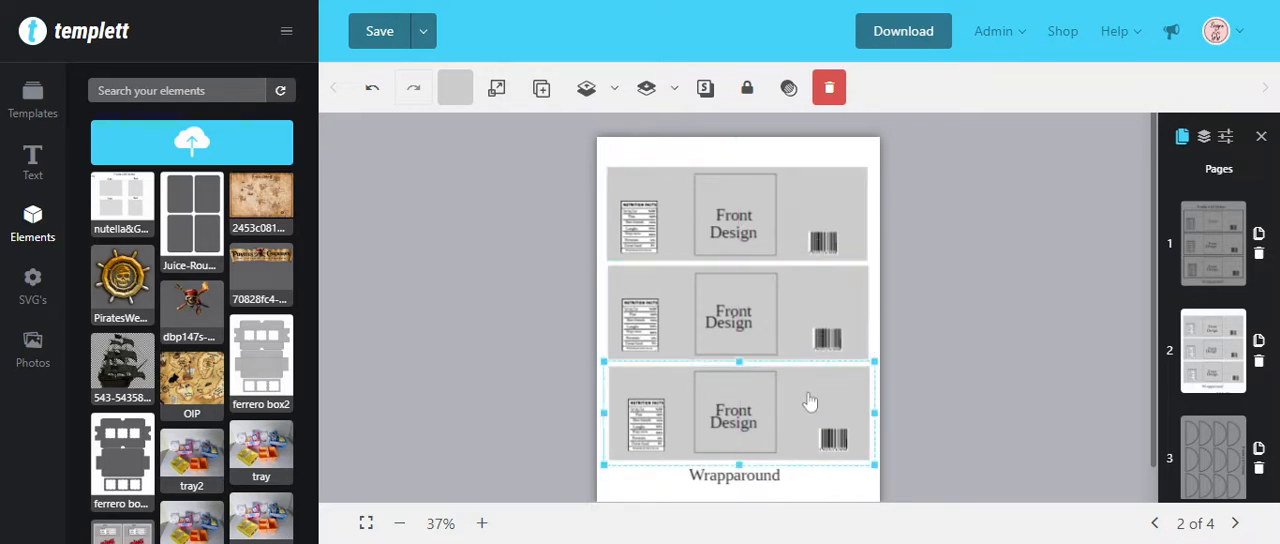
{"action": "scroll", "coordinate": [836, 388], "scroll_direction": "down", "scroll_amount": 1}
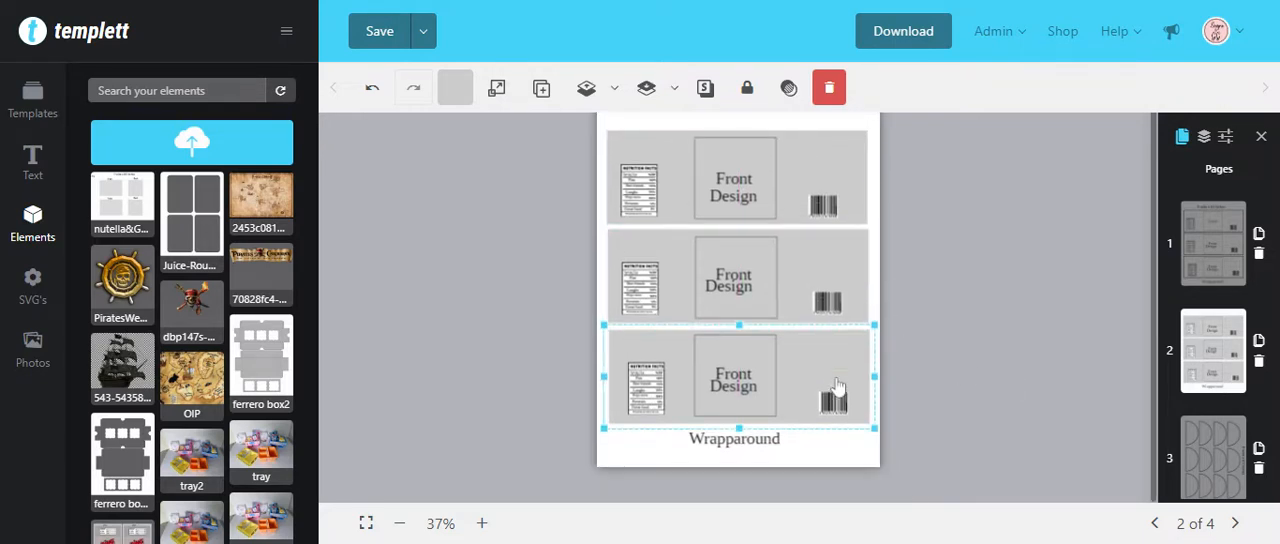
{"action": "scroll", "coordinate": [836, 385], "scroll_direction": "up", "scroll_amount": 1}
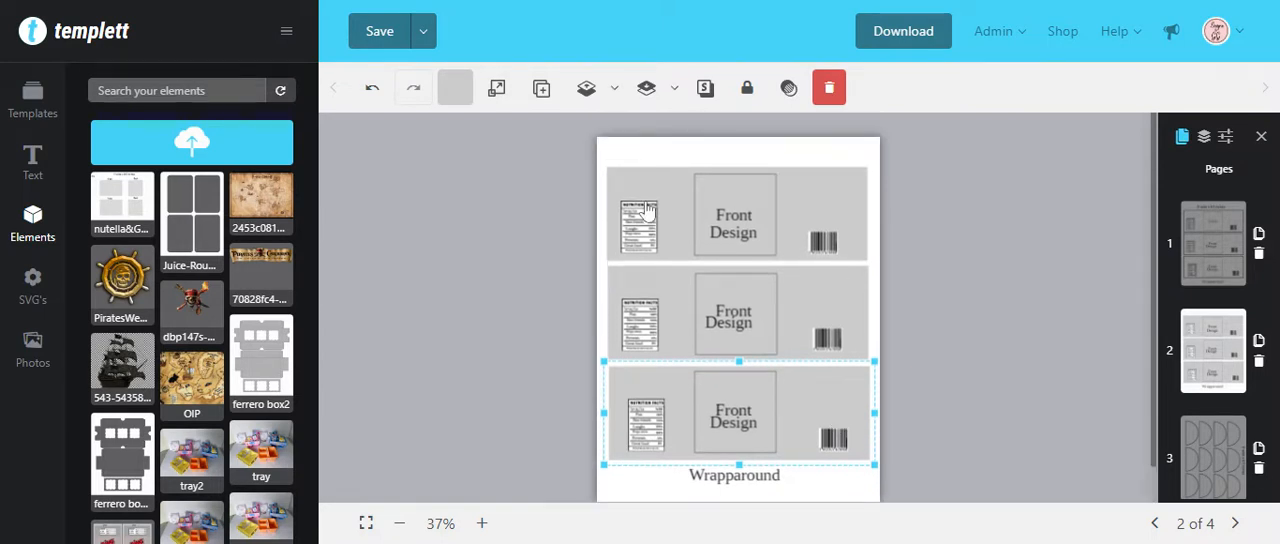
Step: Delete the middle and lower wraparound labels together with the "Wrapparound" caption
{"action": "left_click_drag", "start_coordinate": [843, 492], "coordinate": [625, 312]}
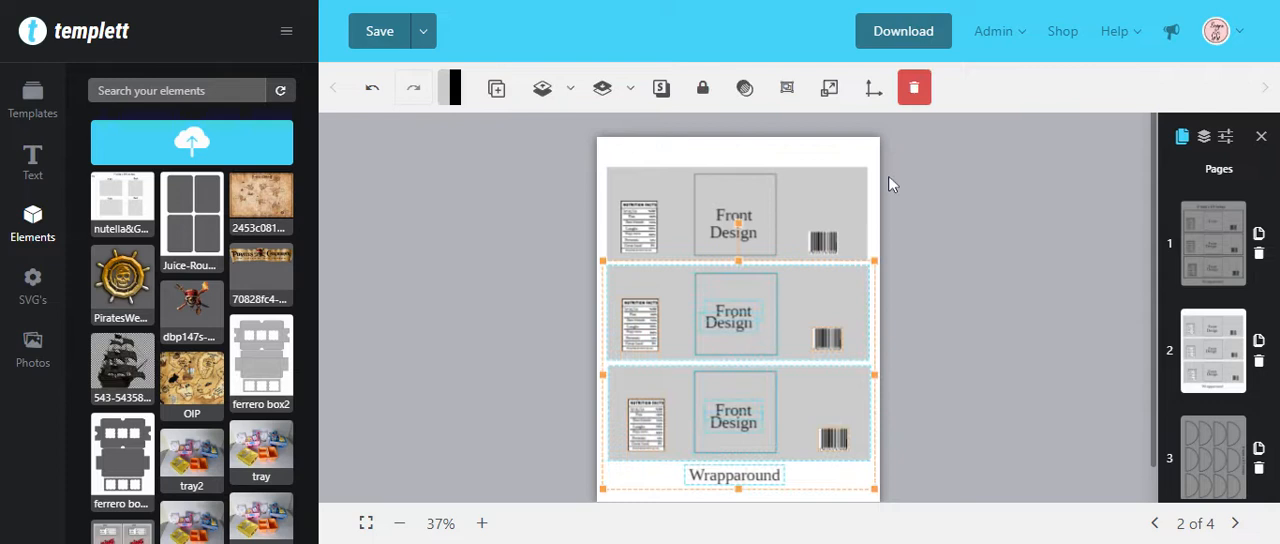
{"action": "left_click", "coordinate": [914, 90]}
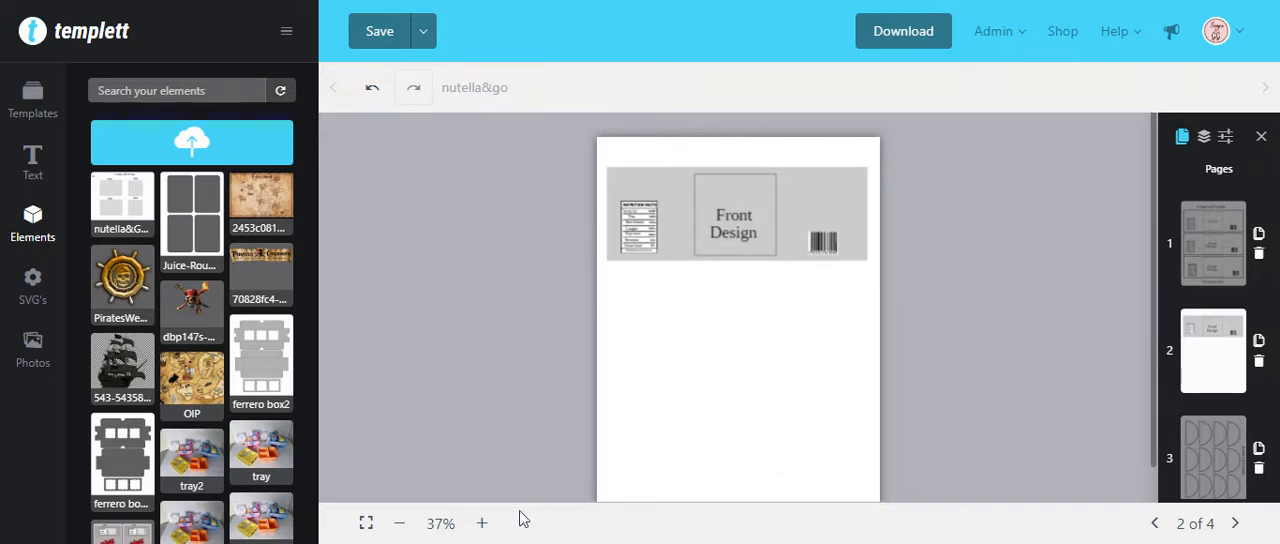
Step: Move the nutrition facts table on the remaining label slightly up and toward the label's left edge
{"action": "left_click", "coordinate": [481, 523]}
{"action": "left_click", "coordinate": [481, 523]}
{"action": "left_click", "coordinate": [481, 523]}
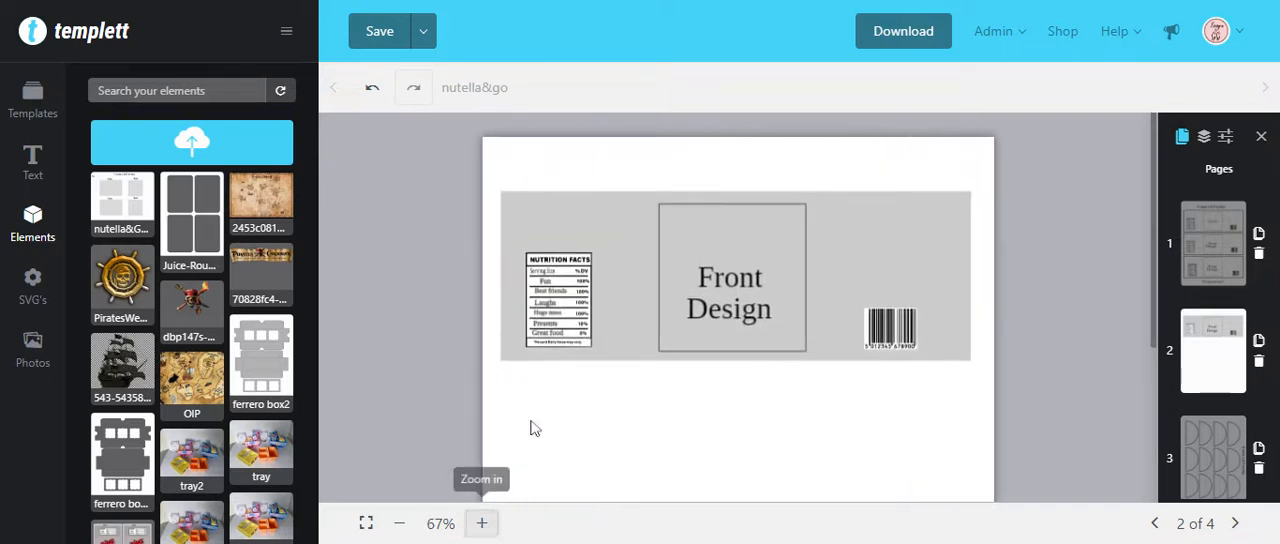
{"action": "left_click_drag", "start_coordinate": [553, 300], "coordinate": [544, 272]}
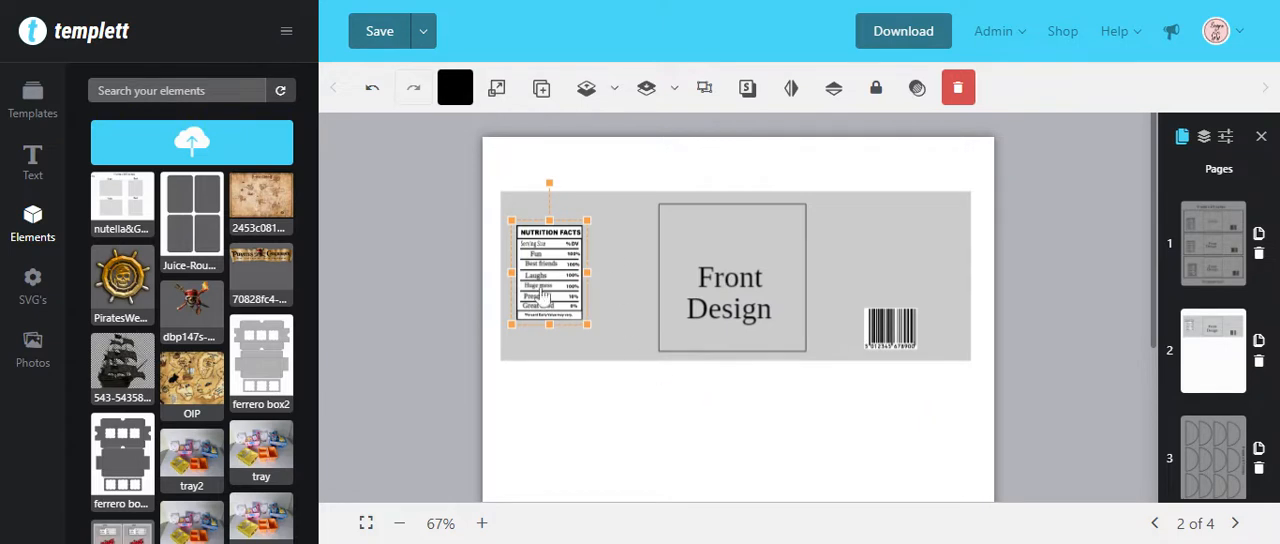
{"action": "left_click", "coordinate": [665, 458]}
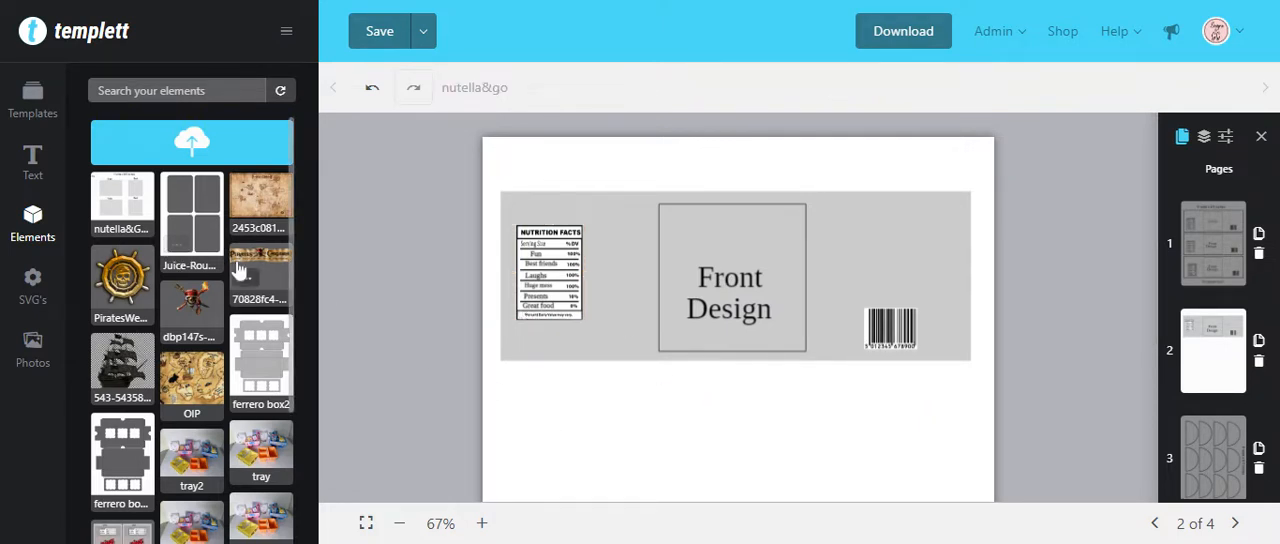
Step: Fill the remaining wraparound label's background with the brown colour AB7444
{"action": "left_click", "coordinate": [583, 206]}
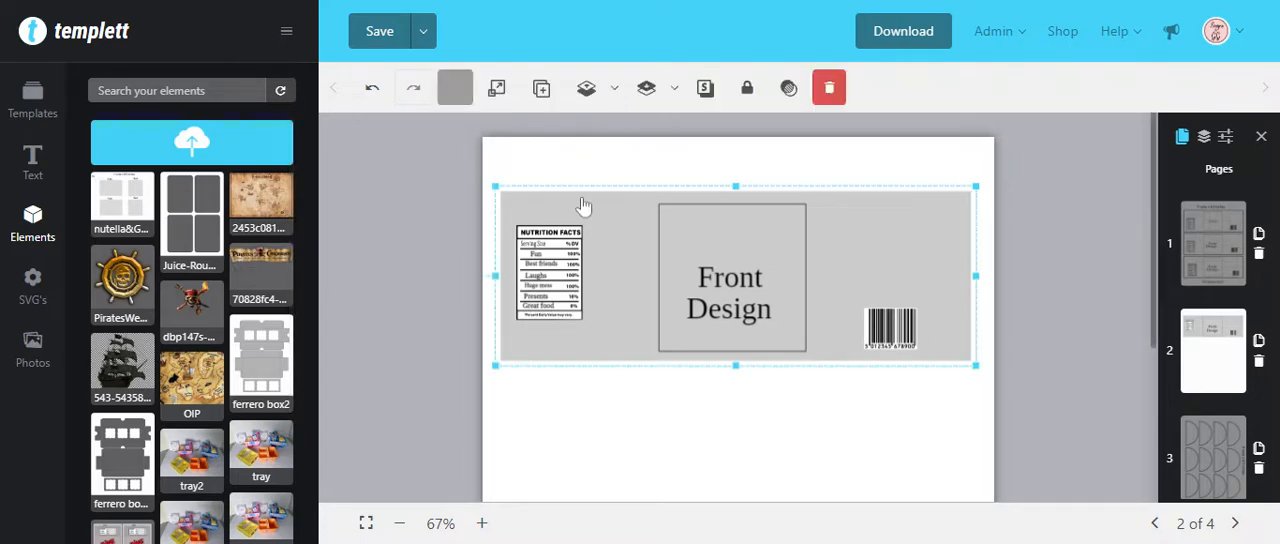
{"action": "left_click", "coordinate": [455, 87]}
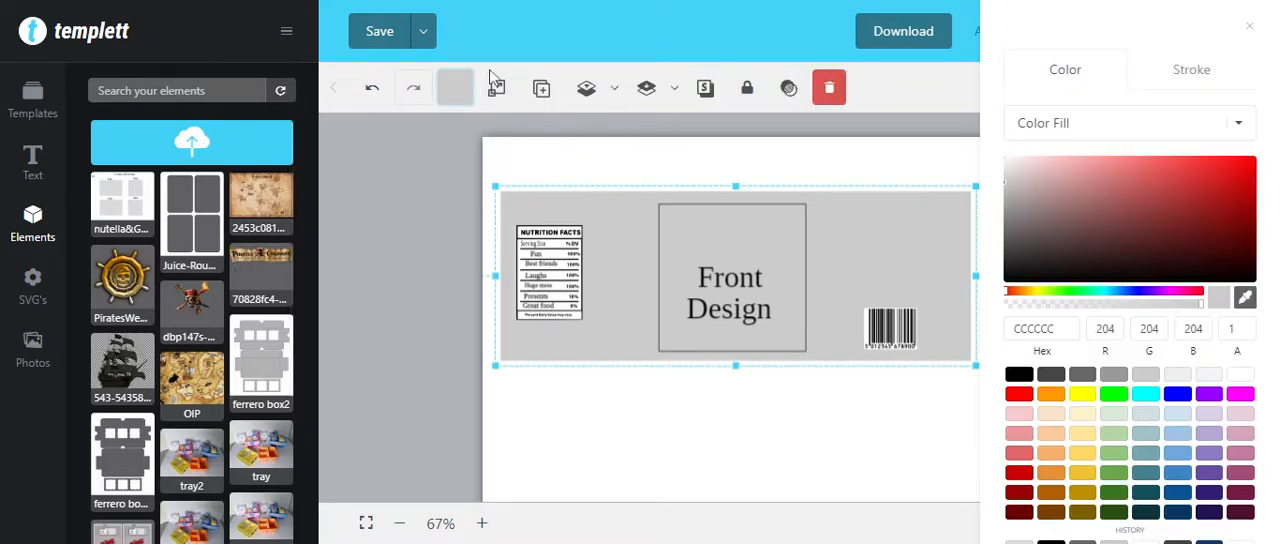
{"action": "left_click", "coordinate": [613, 236]}
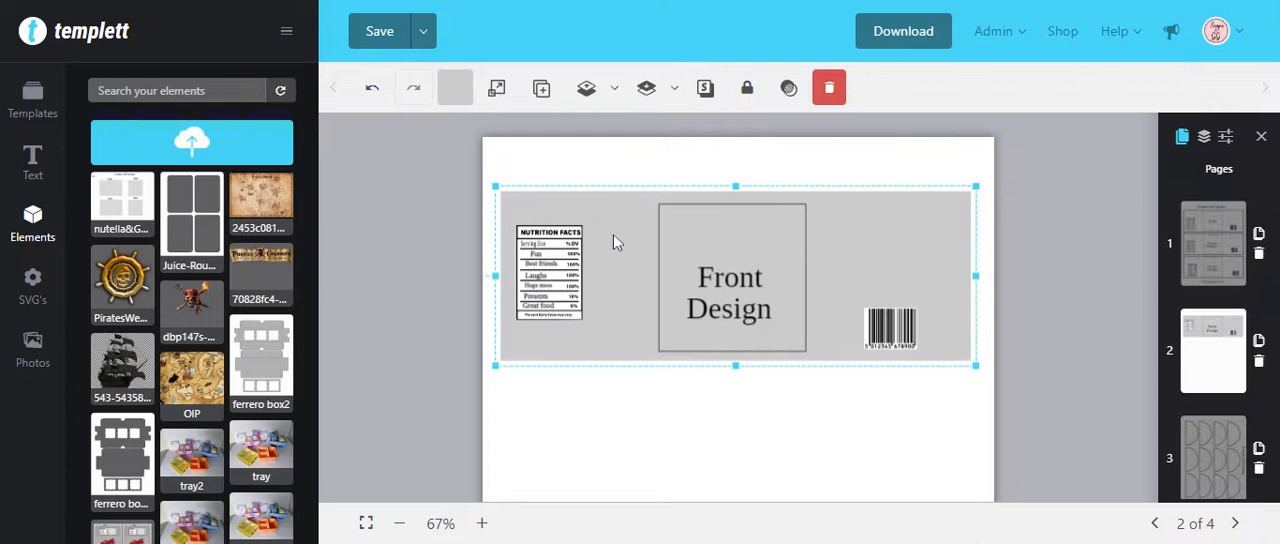
{"action": "left_click", "coordinate": [747, 88]}
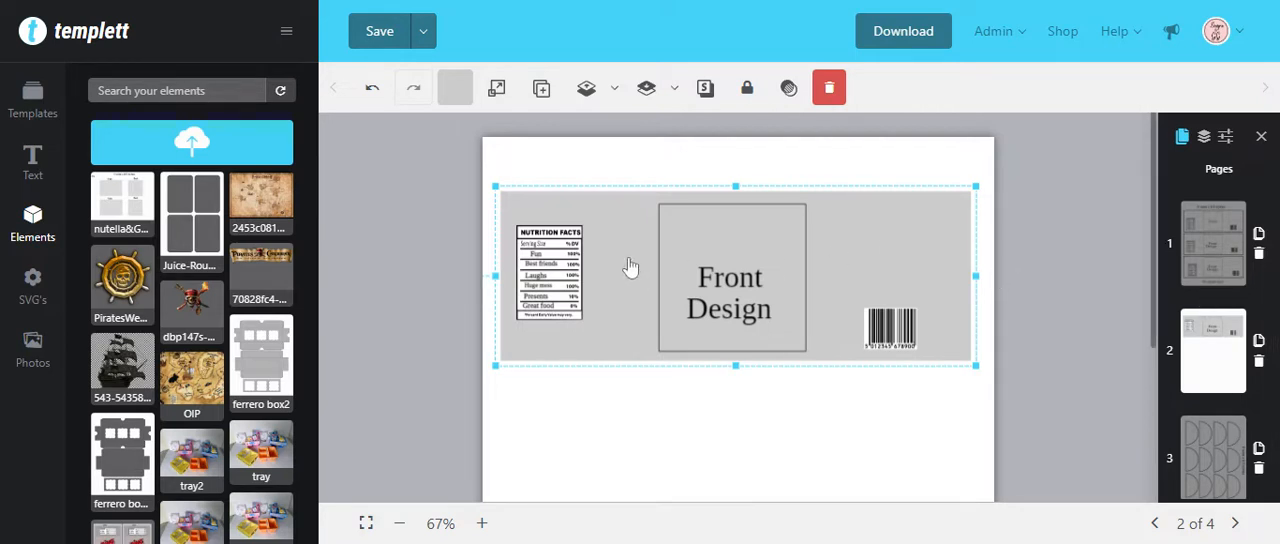
{"action": "left_click", "coordinate": [454, 98]}
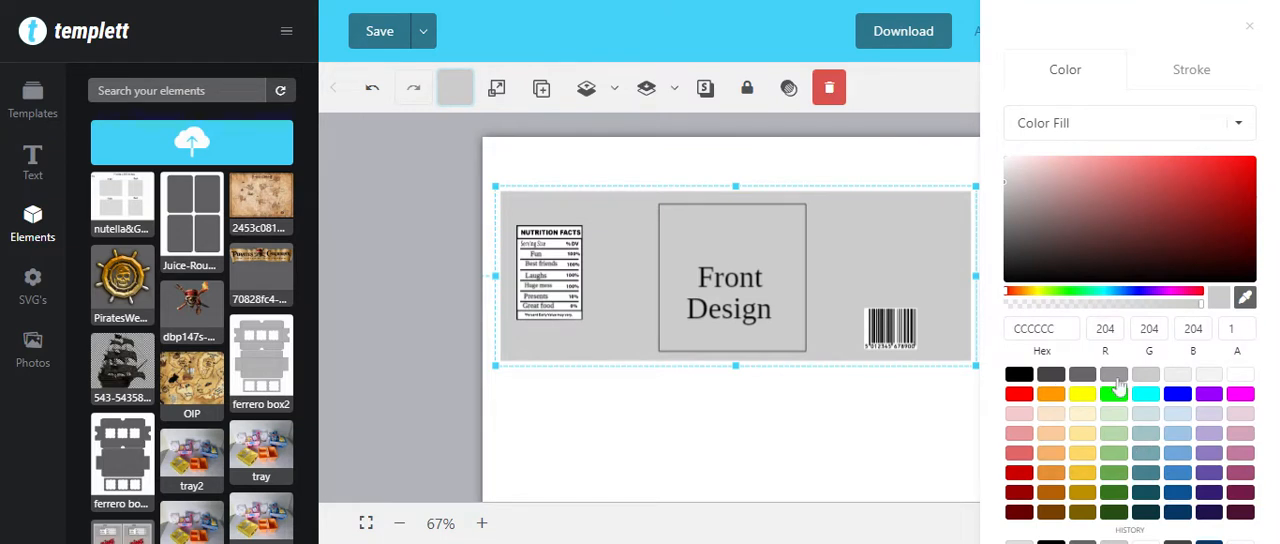
{"action": "left_click", "coordinate": [1080, 494]}
{"action": "left_click", "coordinate": [1051, 492]}
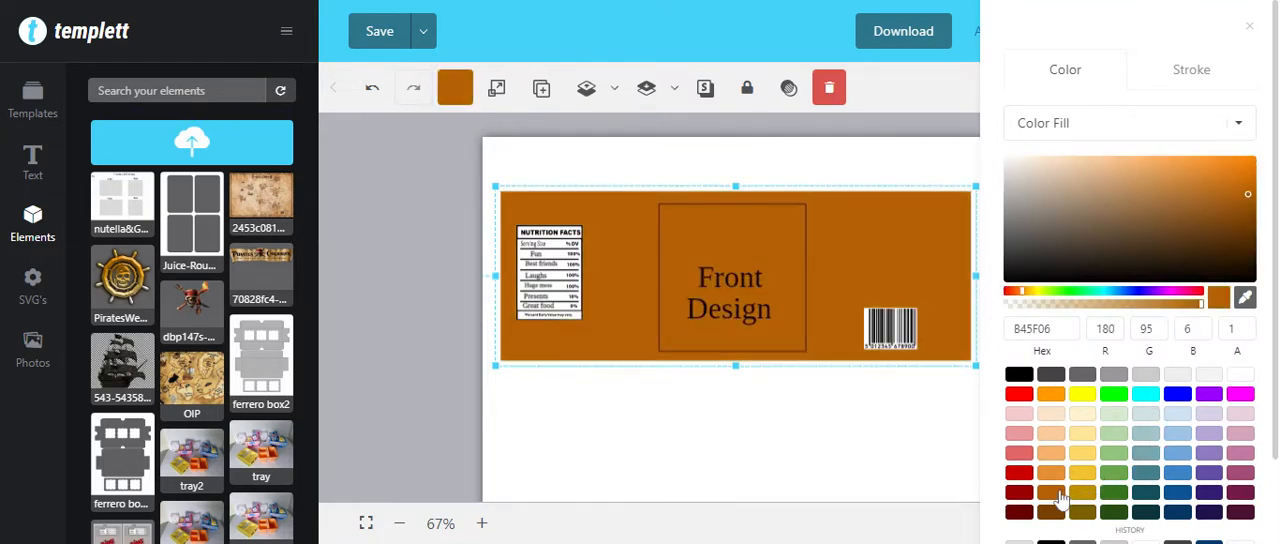
{"action": "left_click", "coordinate": [1244, 203]}
{"action": "left_click_drag", "start_coordinate": [1246, 214], "coordinate": [1157, 200]}
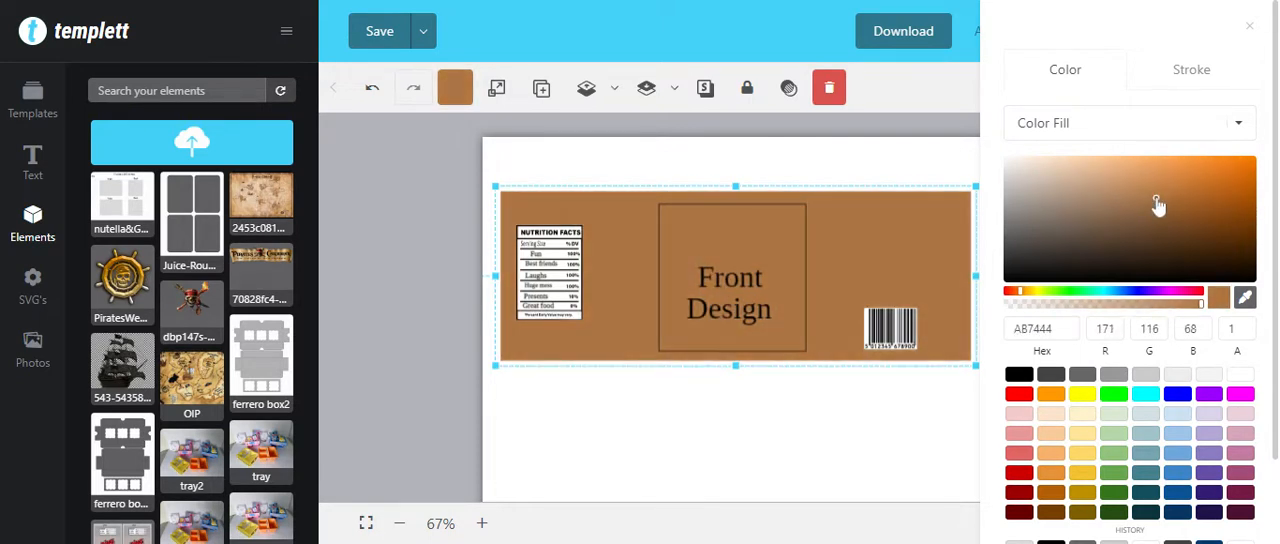
{"action": "left_click", "coordinate": [855, 400]}
Step: Add the pirate skull image, scale it down and centre it in the label's front design square
{"action": "left_click", "coordinate": [190, 300]}
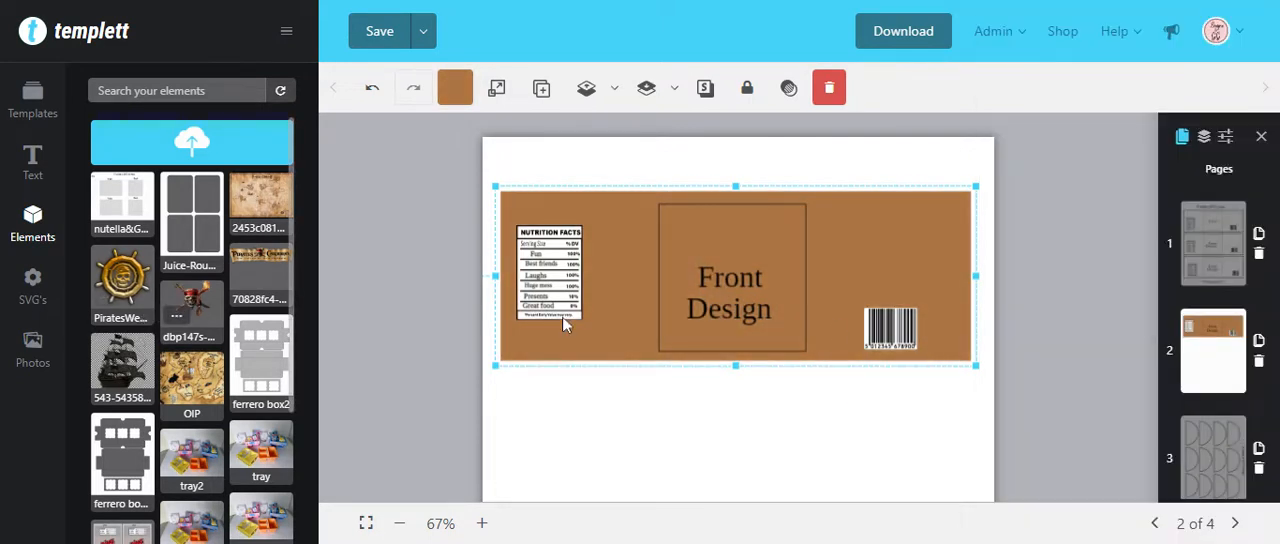
{"action": "left_click_drag", "start_coordinate": [777, 484], "coordinate": [785, 324]}
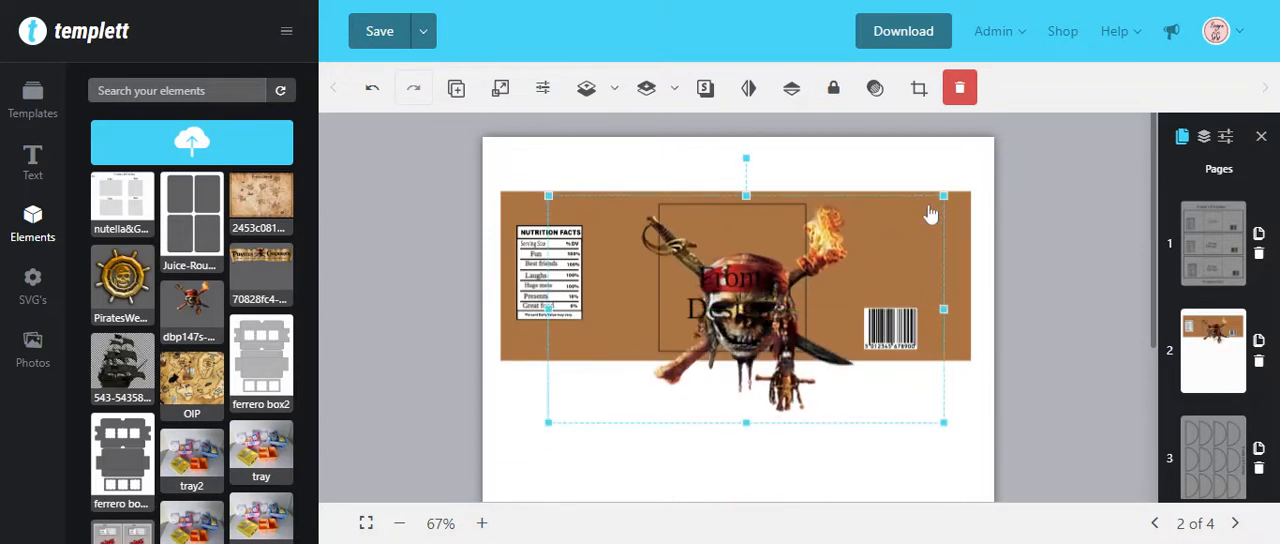
{"action": "left_click_drag", "start_coordinate": [944, 196], "coordinate": [772, 293]}
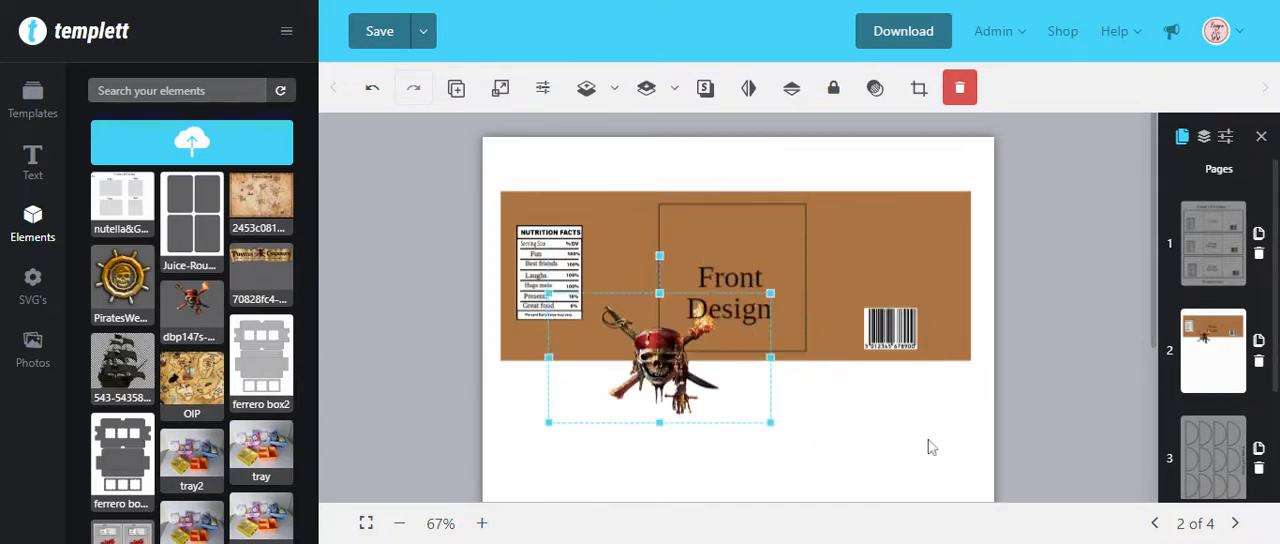
{"action": "left_click_drag", "start_coordinate": [685, 421], "coordinate": [766, 324]}
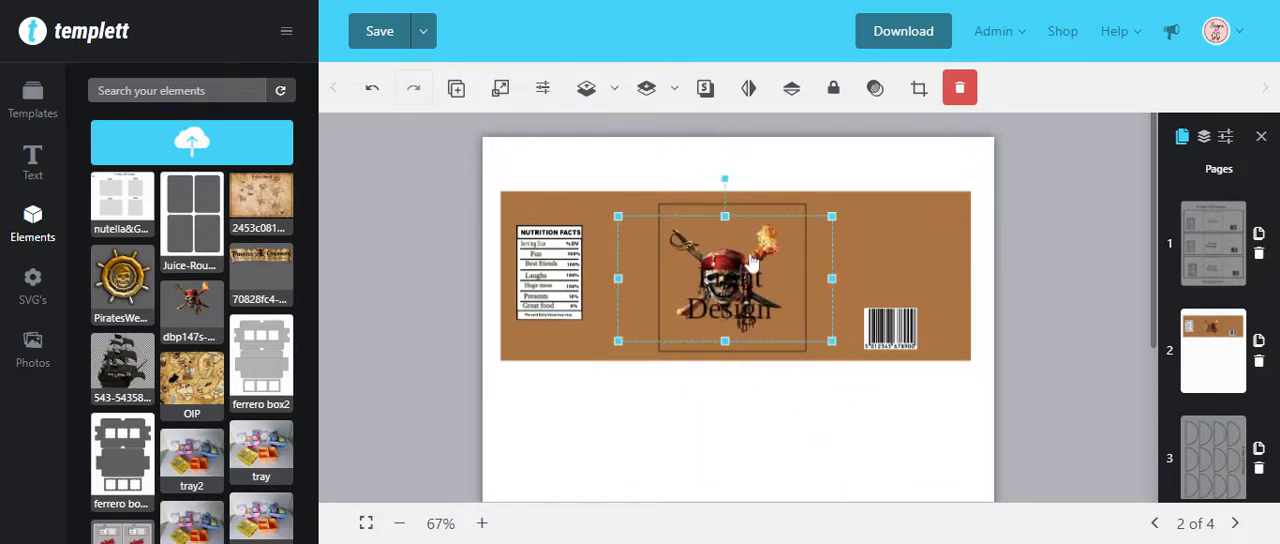
{"action": "left_click", "coordinate": [772, 237]}
{"action": "left_click_drag", "start_coordinate": [772, 237], "coordinate": [763, 237]}
Step: Delete the "Front" placeholder text from the front design square
{"action": "mouse_move", "coordinate": [268, 410]}
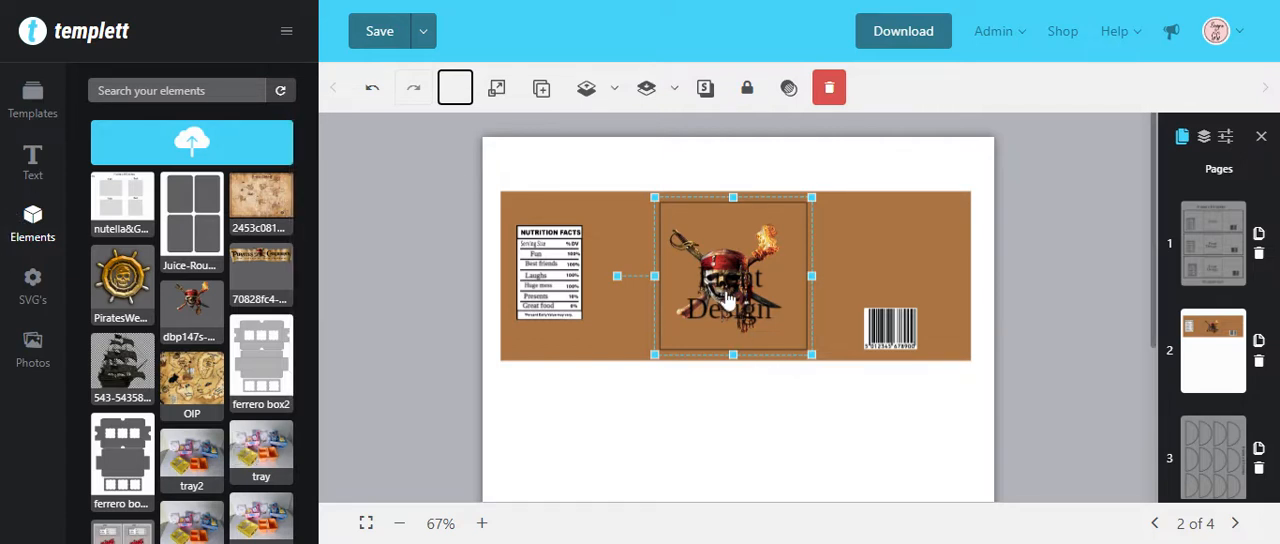
{"action": "left_click", "coordinate": [728, 347]}
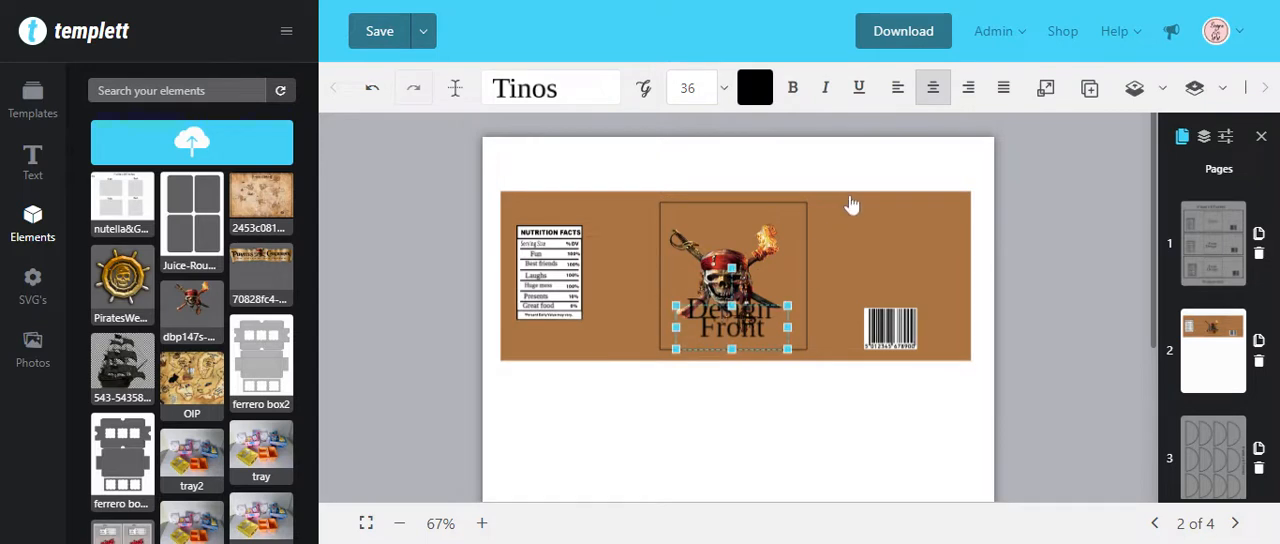
{"action": "left_click", "coordinate": [1263, 89]}
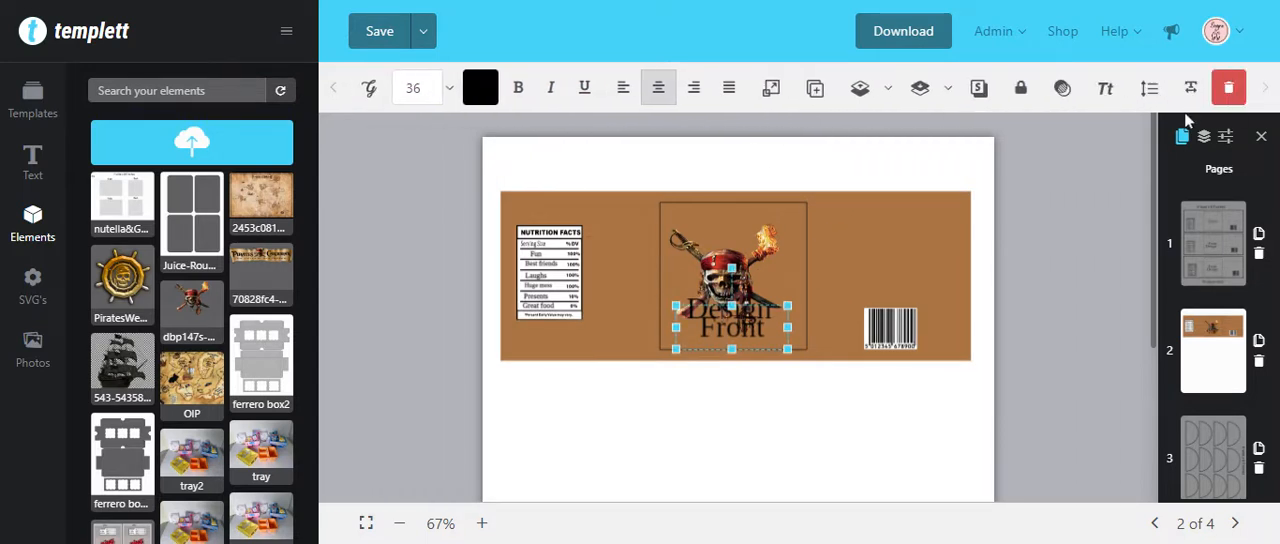
{"action": "left_click", "coordinate": [1229, 92]}
{"action": "left_click", "coordinate": [812, 220]}
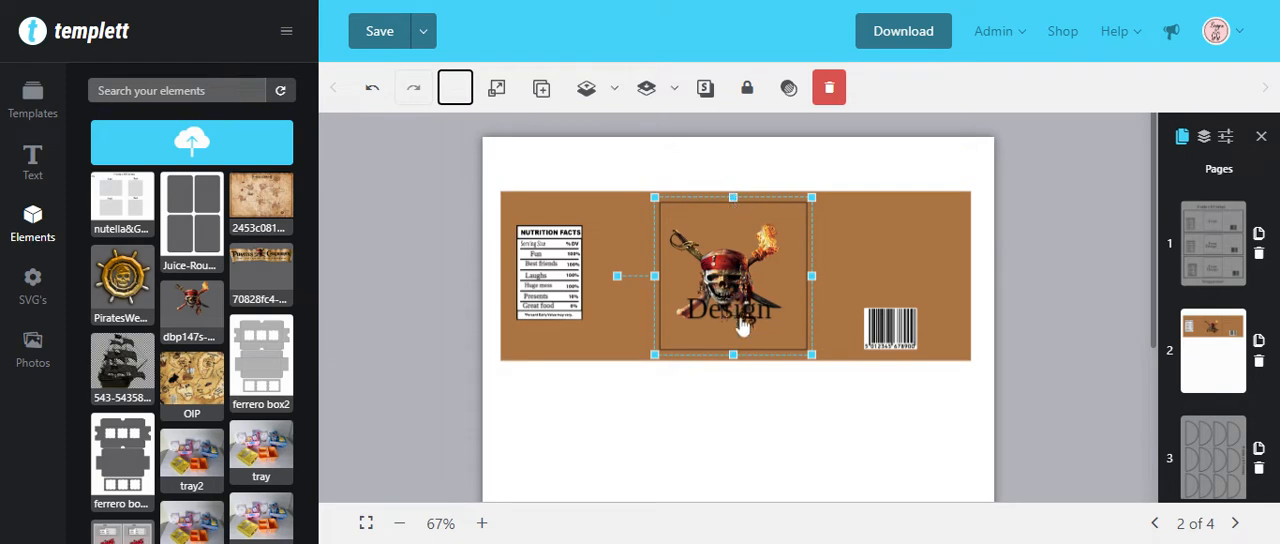
Step: Move the skull image up within the front square and replace the "Design" placeholder with the recipient's first name
{"action": "left_click_drag", "start_coordinate": [718, 274], "coordinate": [729, 247]}
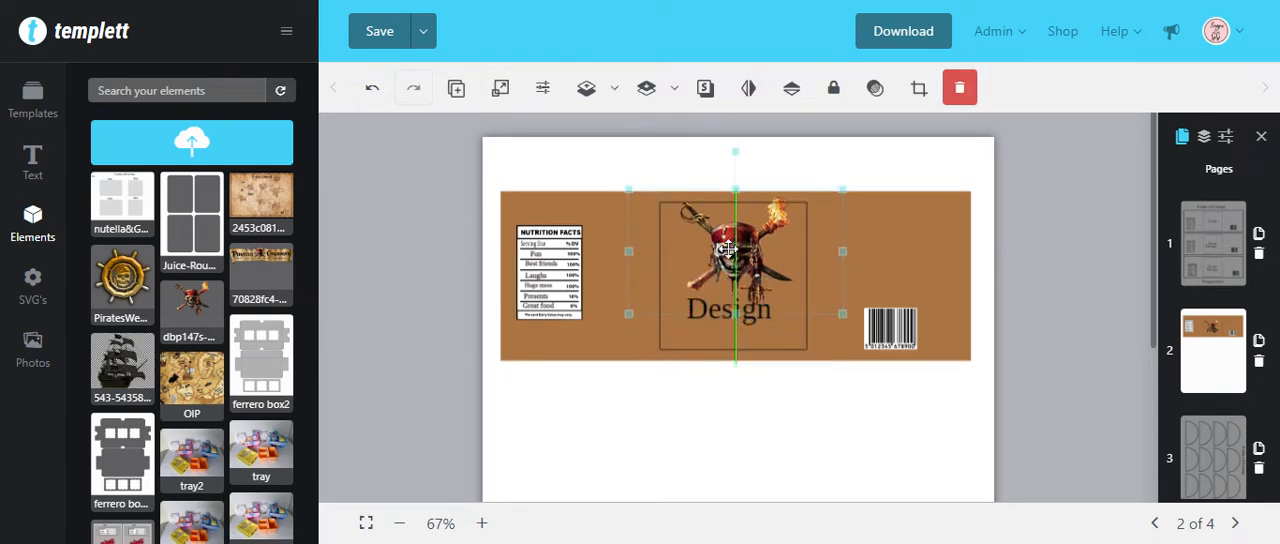
{"action": "left_click", "coordinate": [703, 323]}
{"action": "left_click", "coordinate": [1264, 89]}
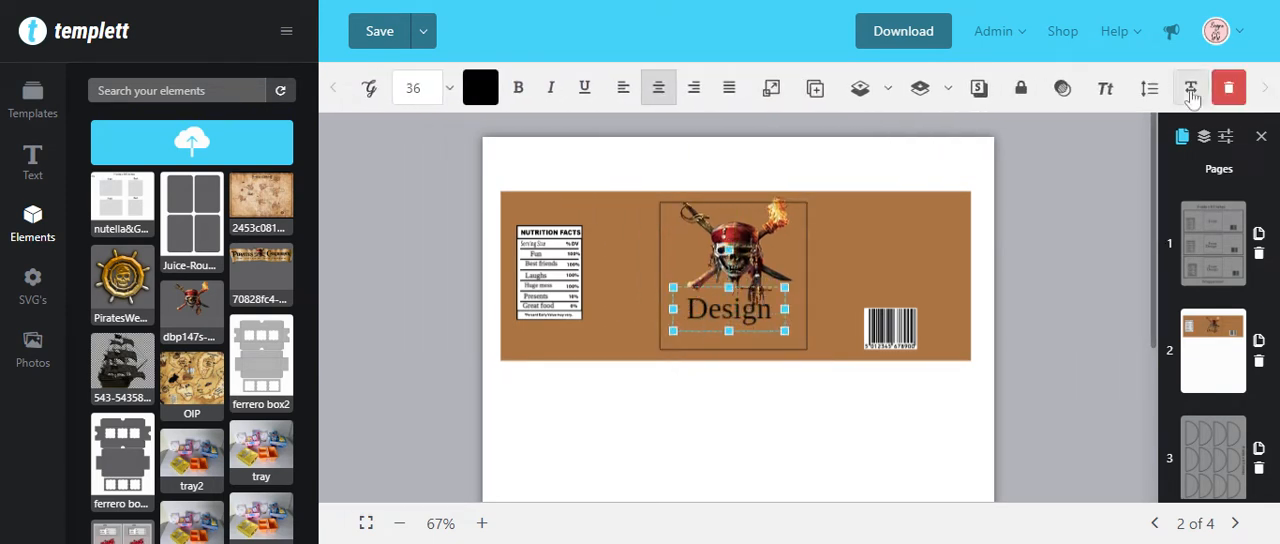
{"action": "left_click", "coordinate": [735, 313]}
{"action": "double_click", "coordinate": [735, 321]}
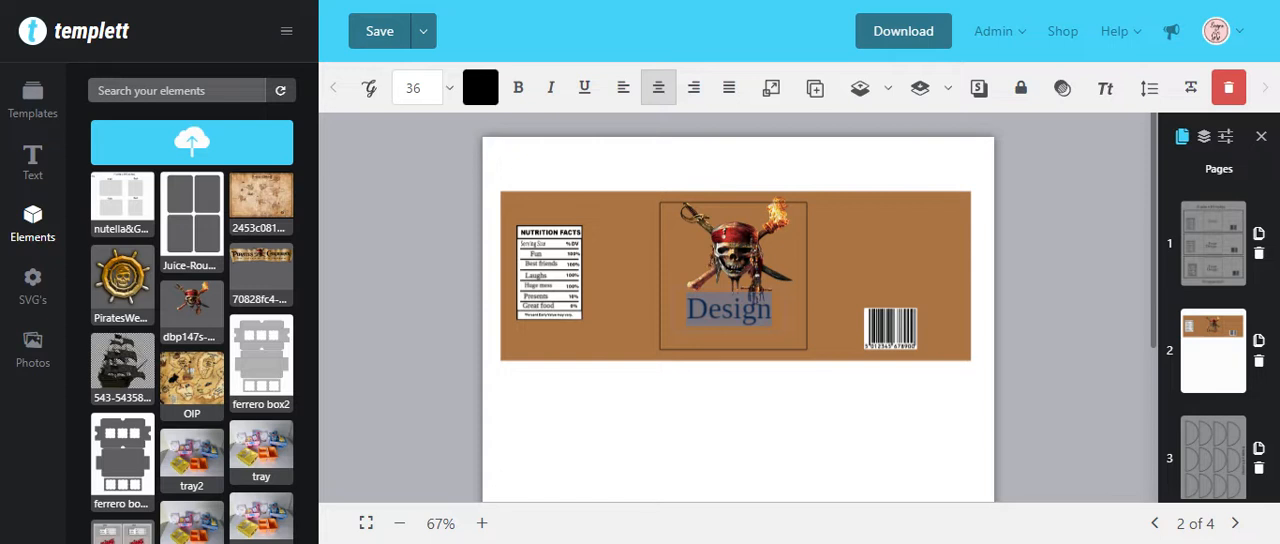
{"action": "type", "text": "E"}
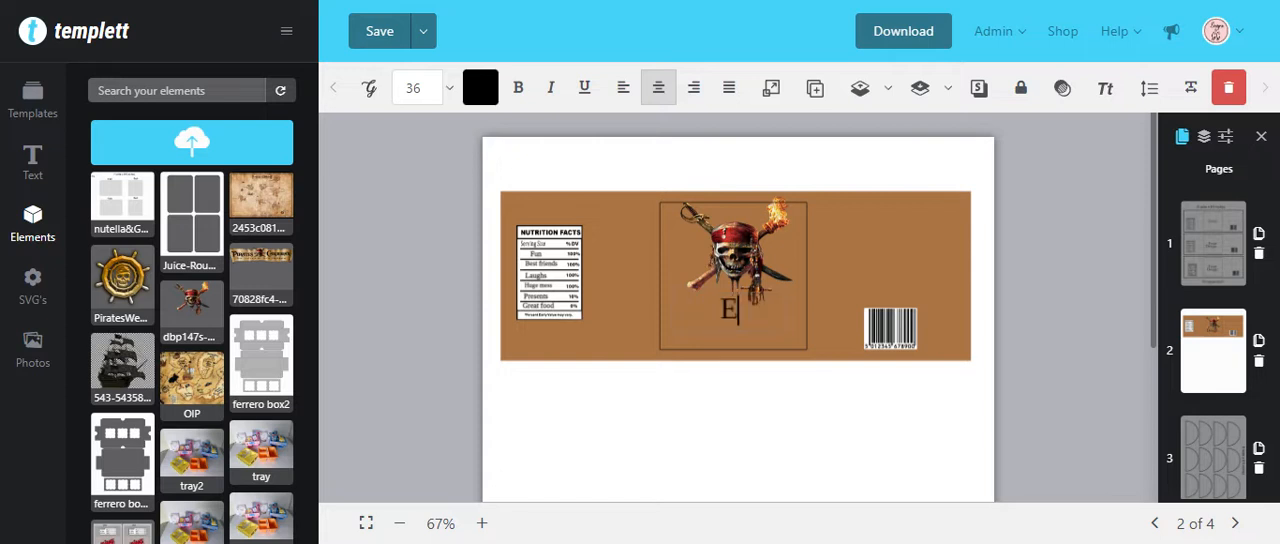
{"action": "type", "text": "llie"}
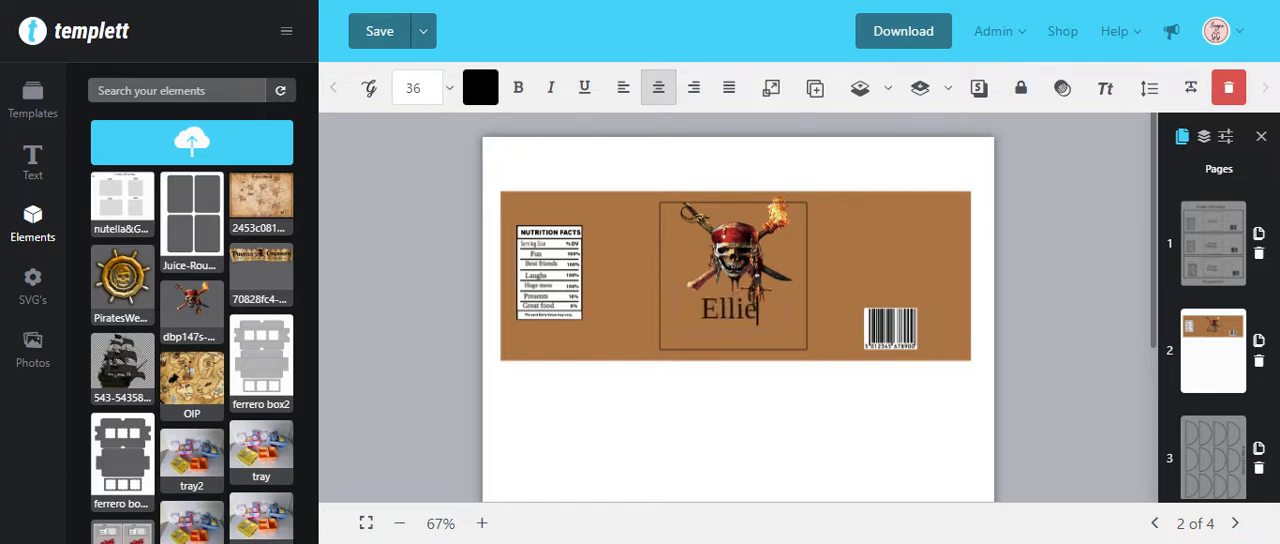
Step: Change the first name's font to Pieces of Eight
{"action": "left_click", "coordinate": [737, 310]}
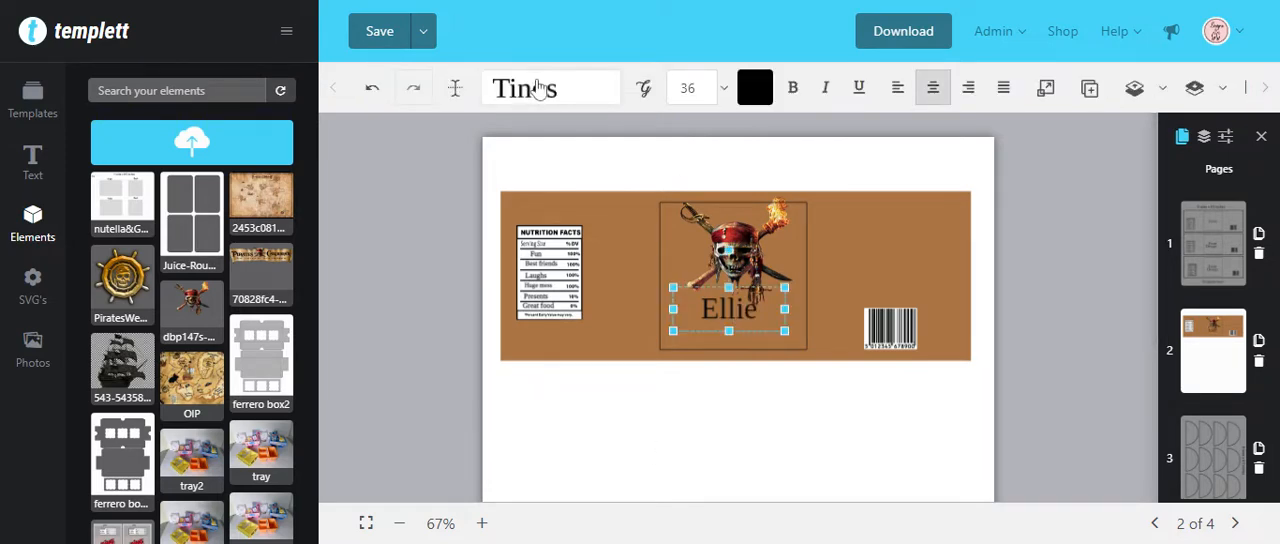
{"action": "left_click", "coordinate": [543, 88]}
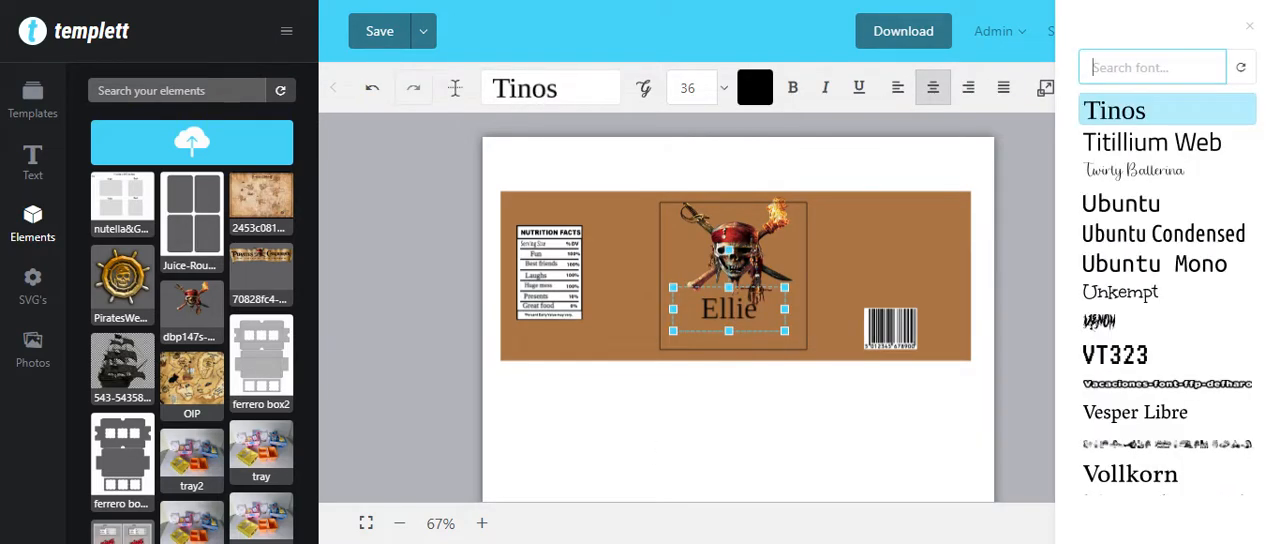
{"action": "type", "text": "pi"}
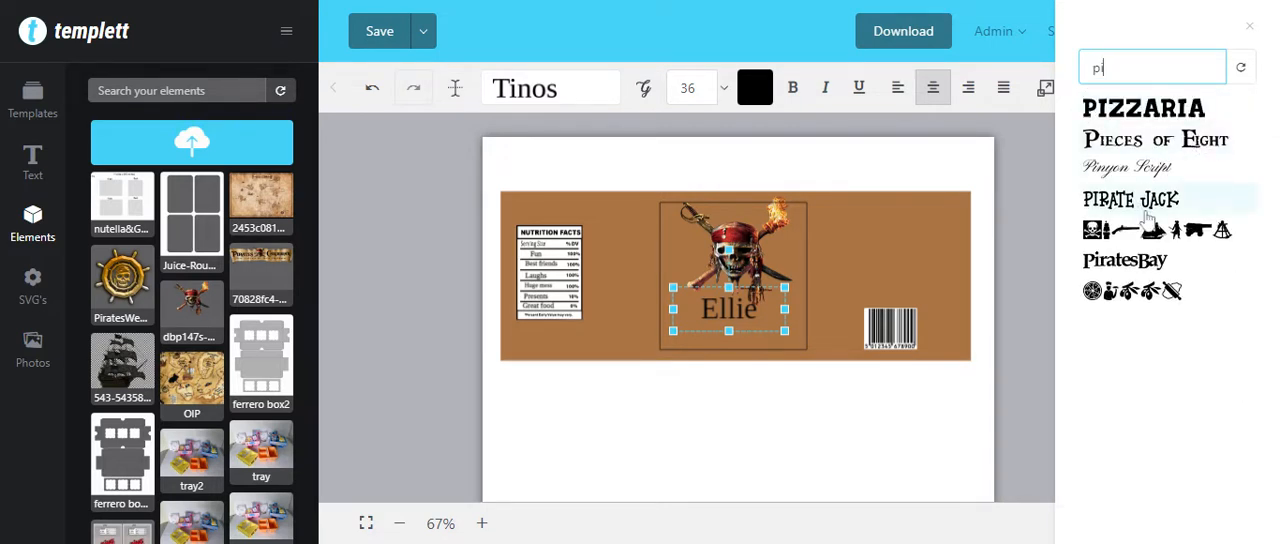
{"action": "left_click", "coordinate": [1172, 158]}
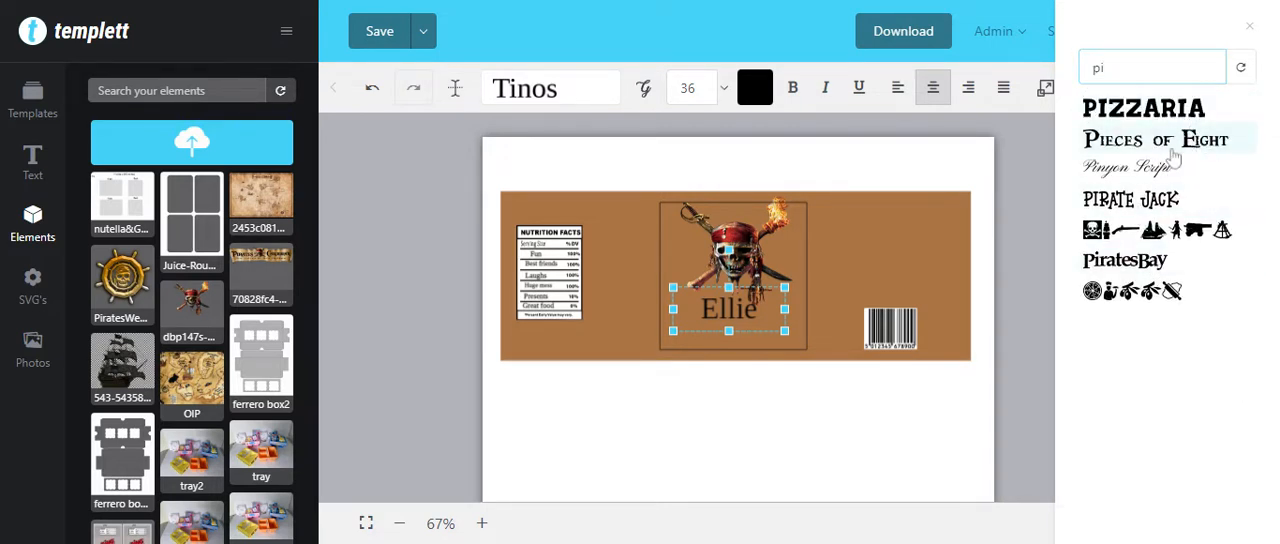
Step: Enlarge the first name slightly beneath the skull and delete the front square's outline
{"action": "left_click", "coordinate": [786, 332]}
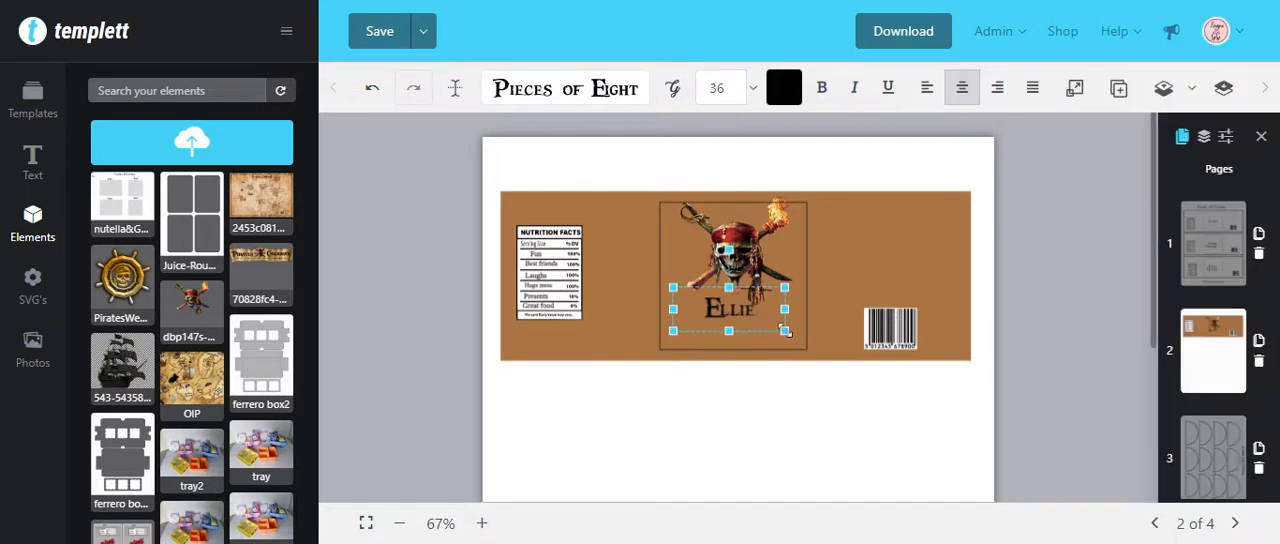
{"action": "left_click_drag", "start_coordinate": [786, 332], "coordinate": [752, 320]}
{"action": "left_click", "coordinate": [753, 240]}
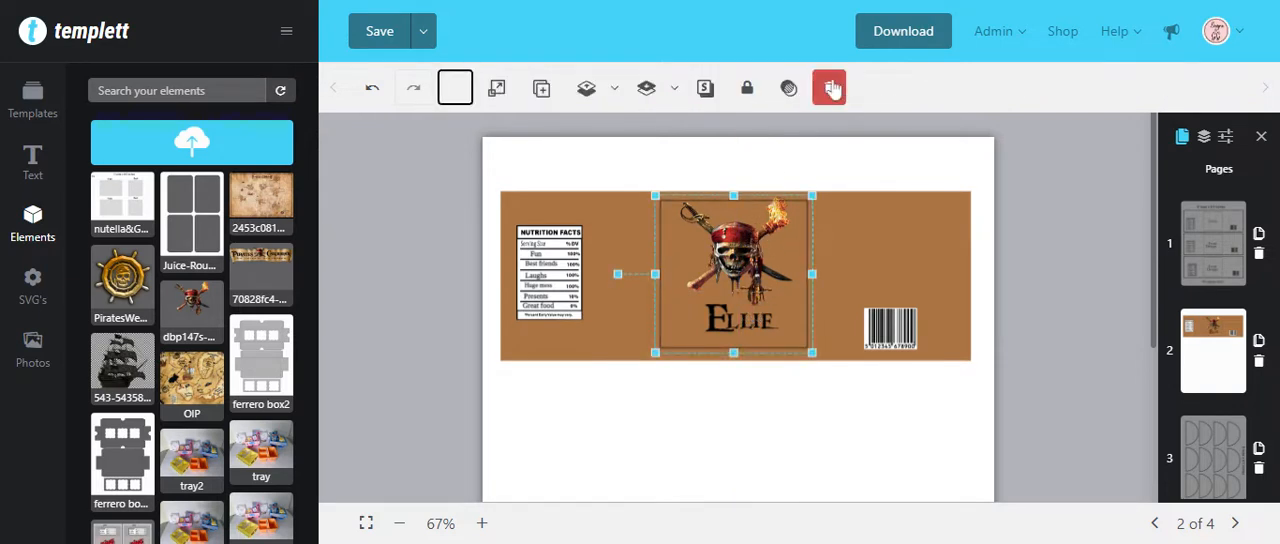
{"action": "left_click", "coordinate": [831, 88]}
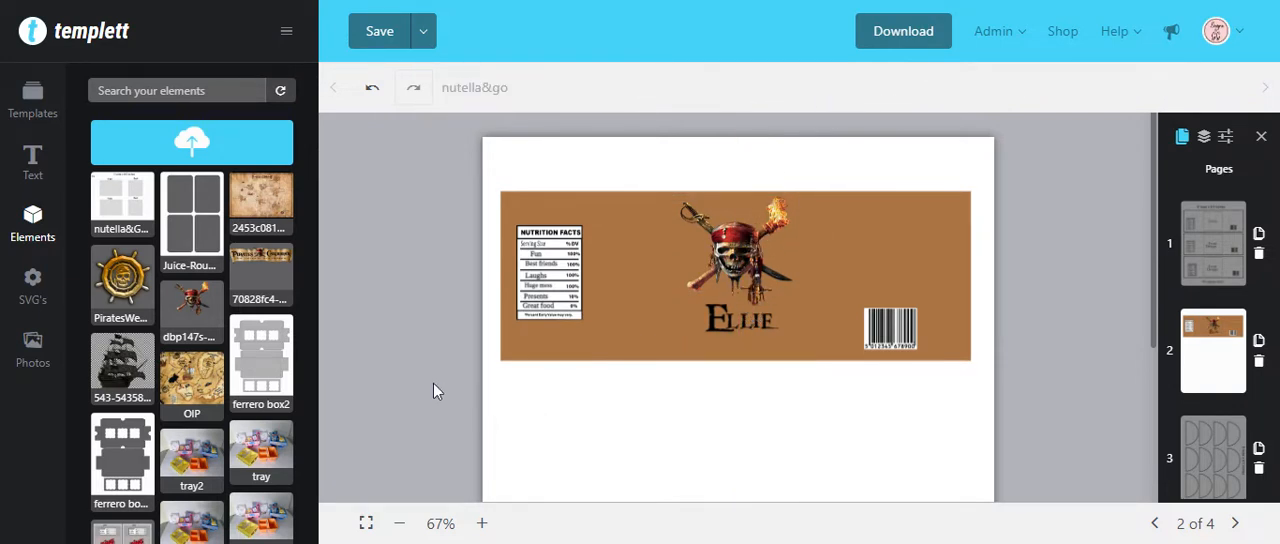
Step: Add the Pirates of the Caribbean banner, scale it down, turn it vertical and place it near the label's right edge beside the barcode
{"action": "left_click", "coordinate": [255, 265]}
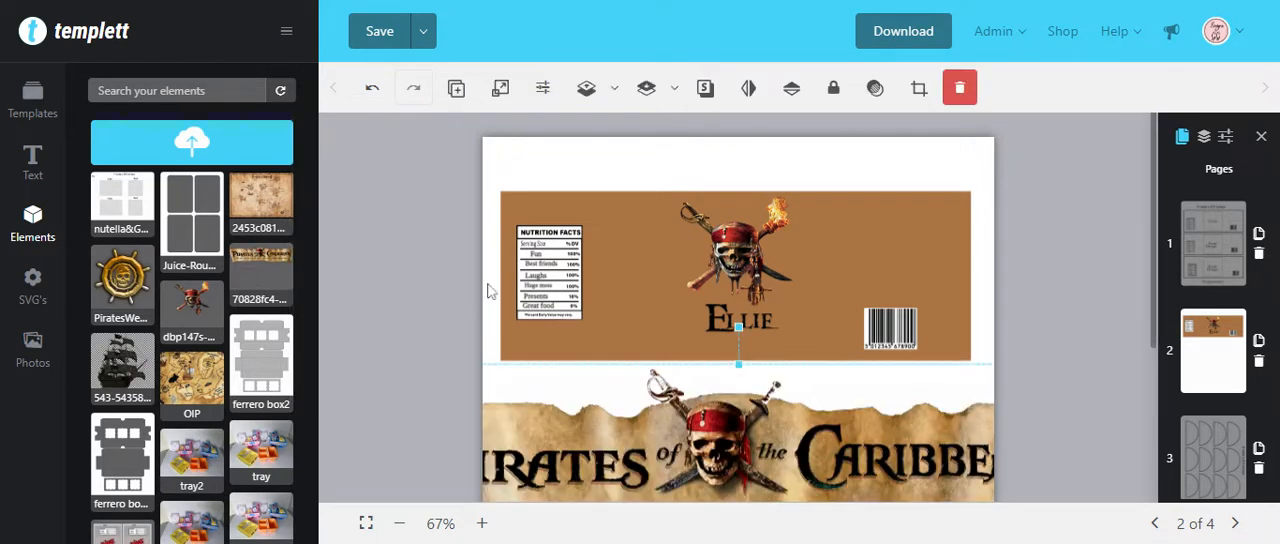
{"action": "left_click_drag", "start_coordinate": [1084, 380], "coordinate": [614, 380]}
{"action": "left_click_drag", "start_coordinate": [549, 341], "coordinate": [938, 291]}
Step: Recolour the barcode's white background to the dark brown 633917
{"action": "left_click", "coordinate": [891, 347]}
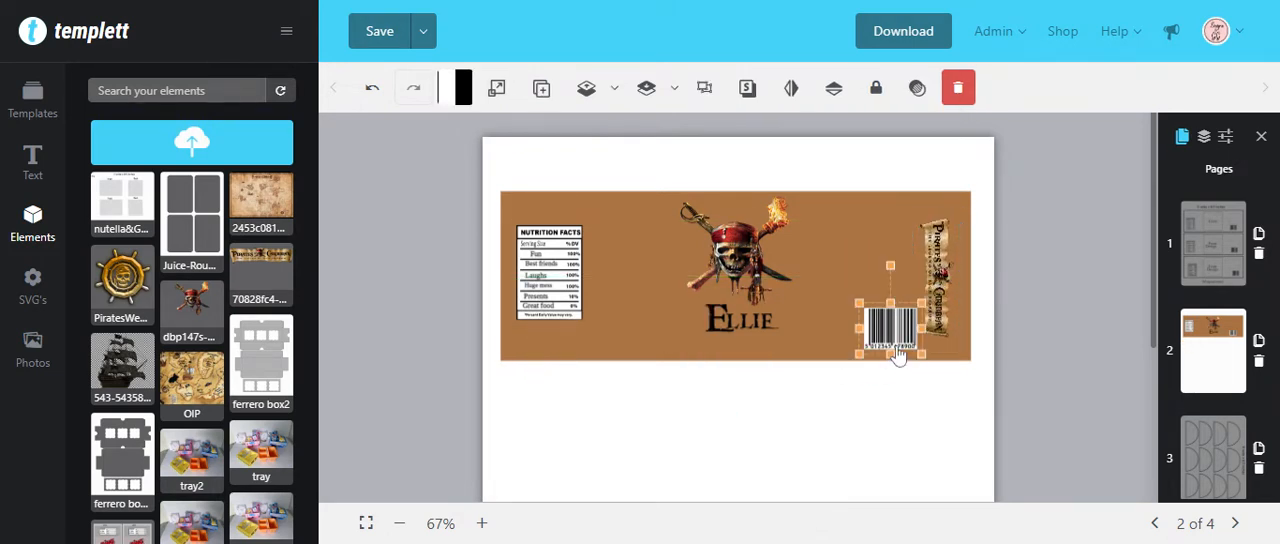
{"action": "left_click", "coordinate": [470, 447]}
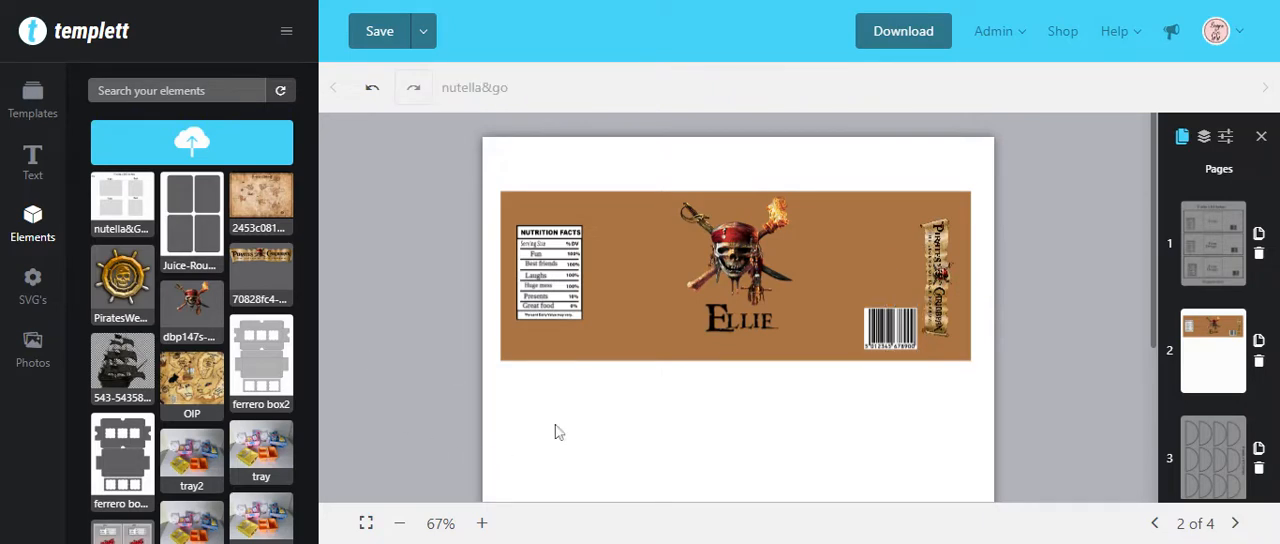
{"action": "left_click", "coordinate": [893, 340]}
{"action": "left_click", "coordinate": [463, 89]}
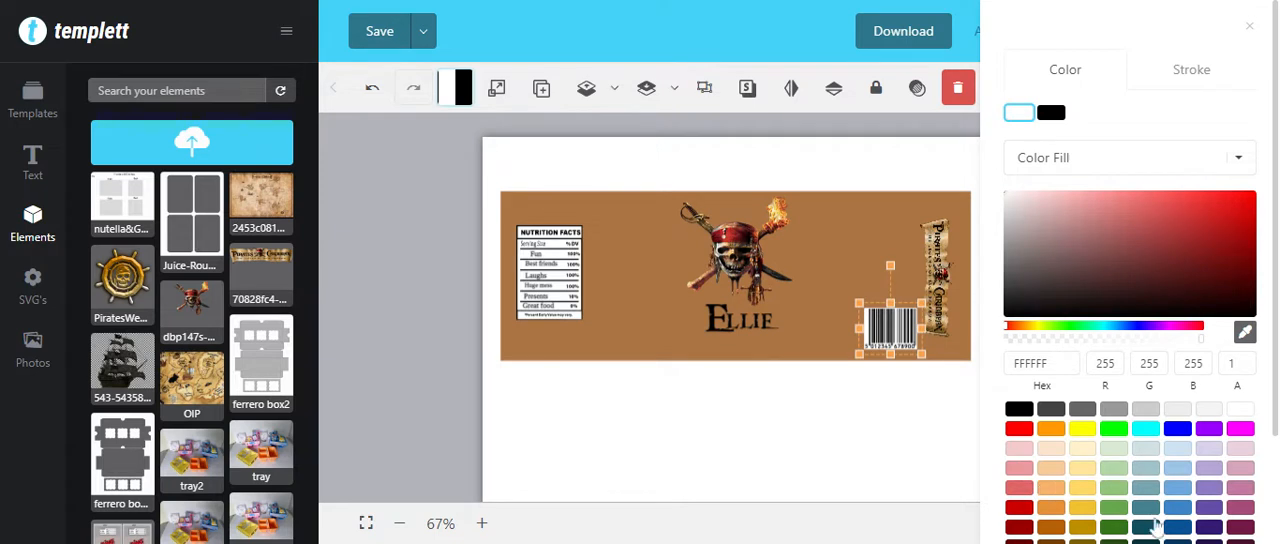
{"action": "scroll", "coordinate": [1183, 485], "scroll_direction": "down", "scroll_amount": 1}
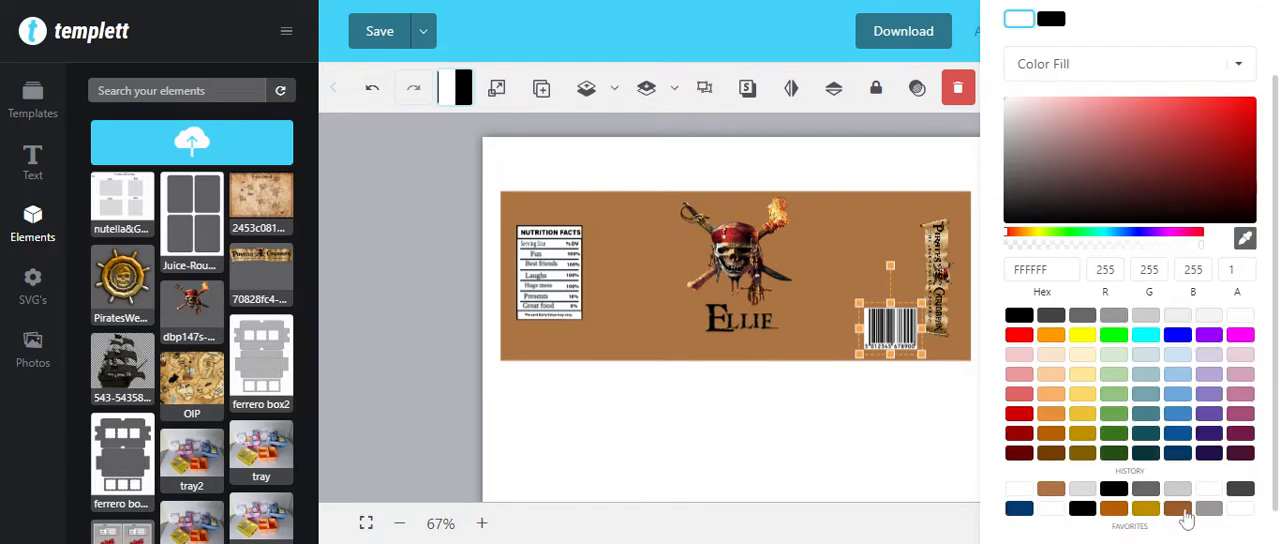
{"action": "left_click", "coordinate": [1178, 509]}
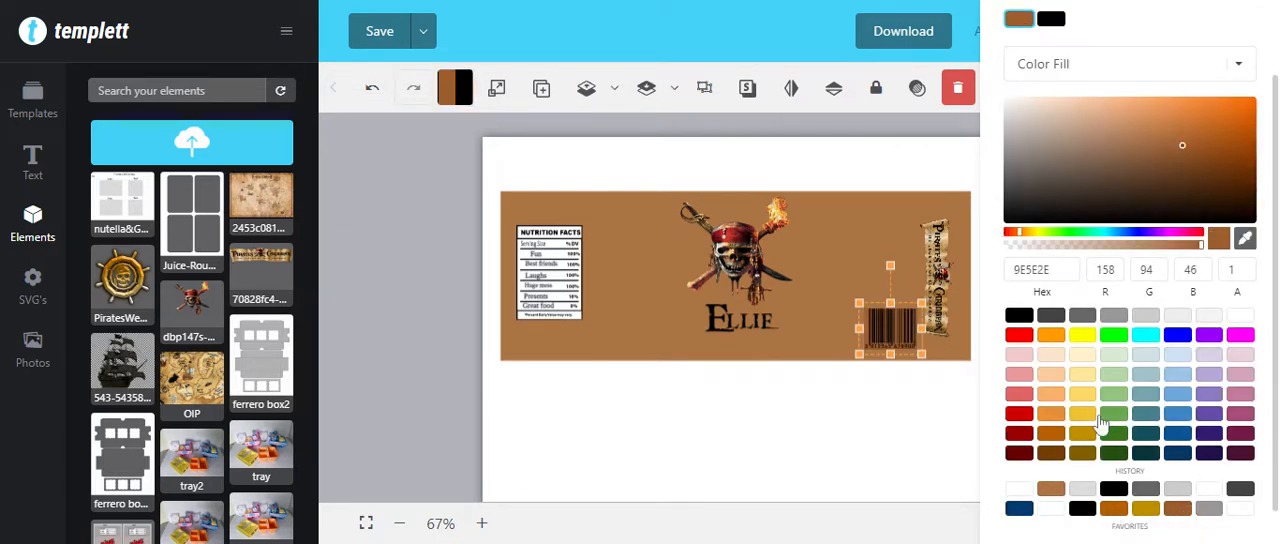
{"action": "left_click_drag", "start_coordinate": [1201, 167], "coordinate": [1198, 174]}
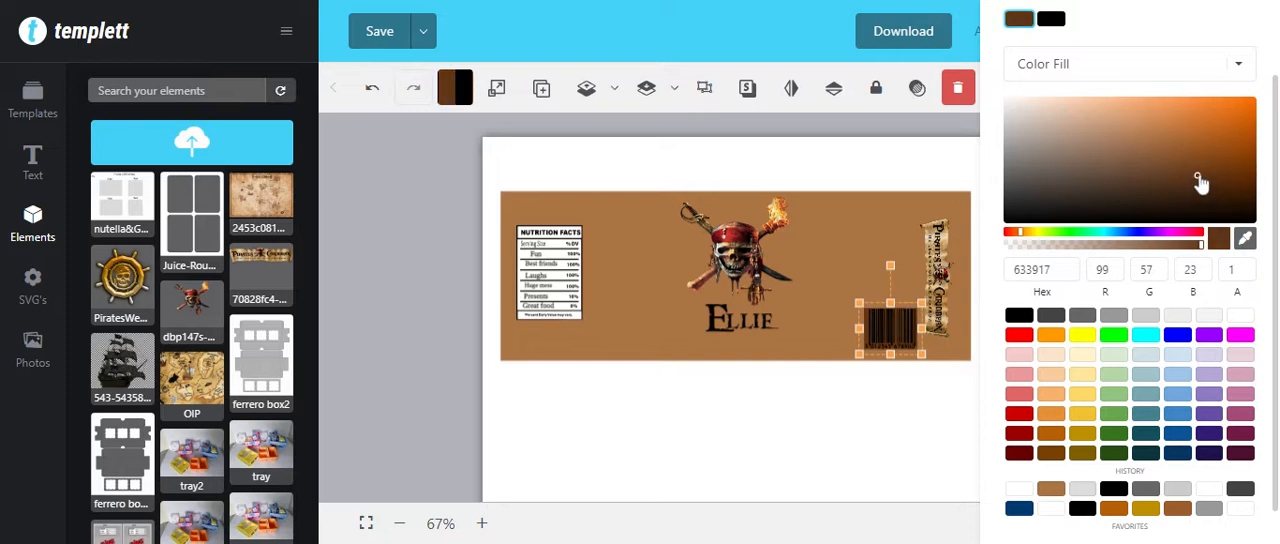
Step: Recolour the barcode's black bars to the light tan F9CAA4
{"action": "left_click", "coordinate": [1052, 19]}
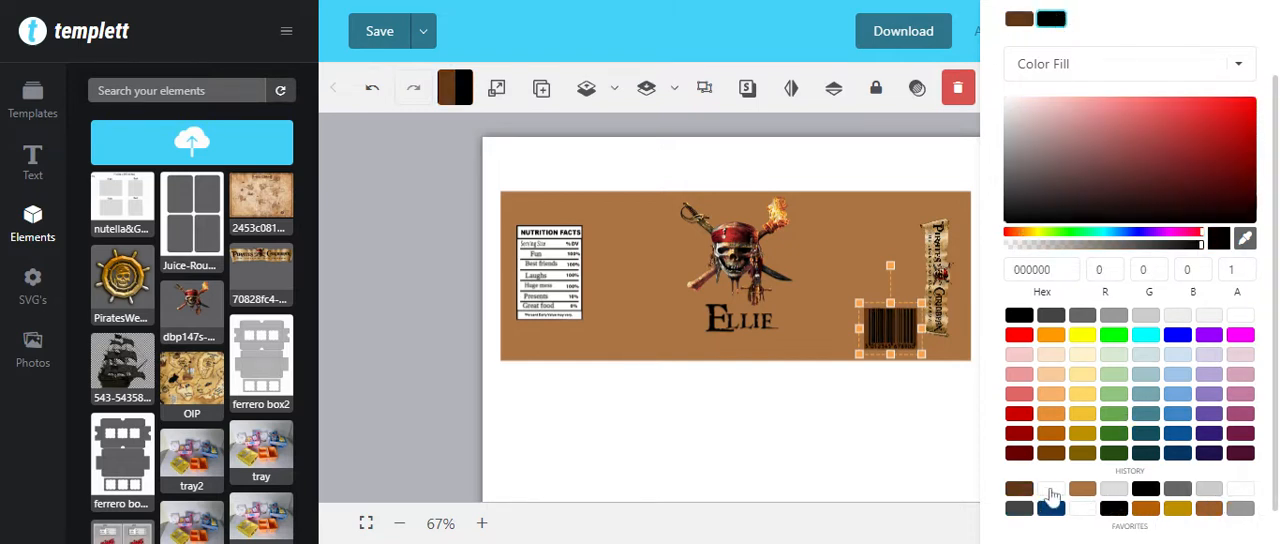
{"action": "left_click", "coordinate": [1084, 490]}
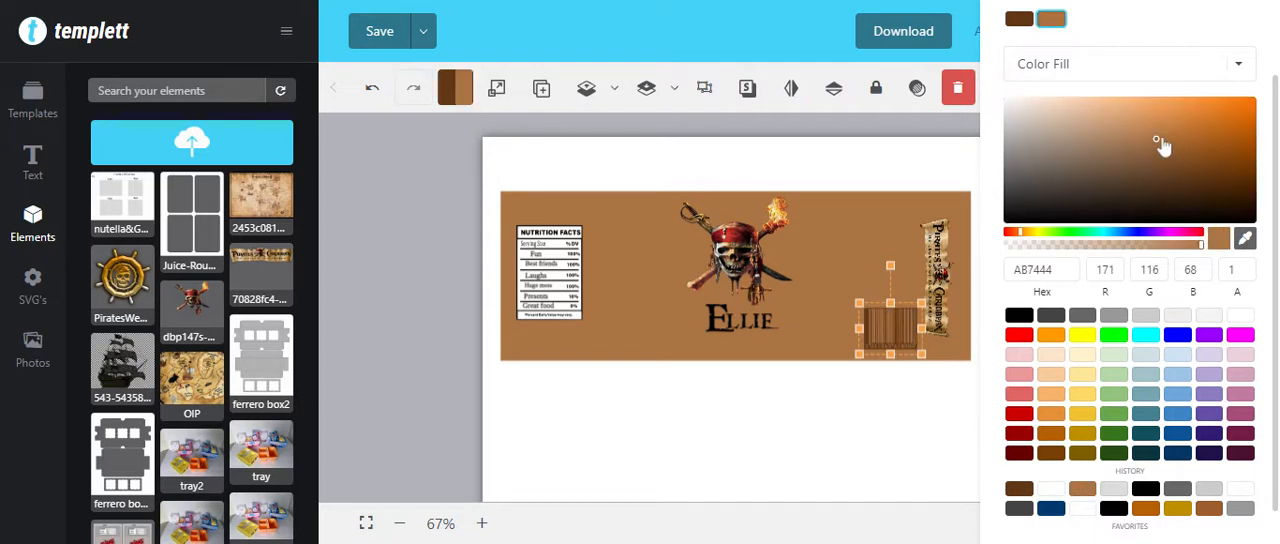
{"action": "left_click_drag", "start_coordinate": [1160, 145], "coordinate": [1089, 101]}
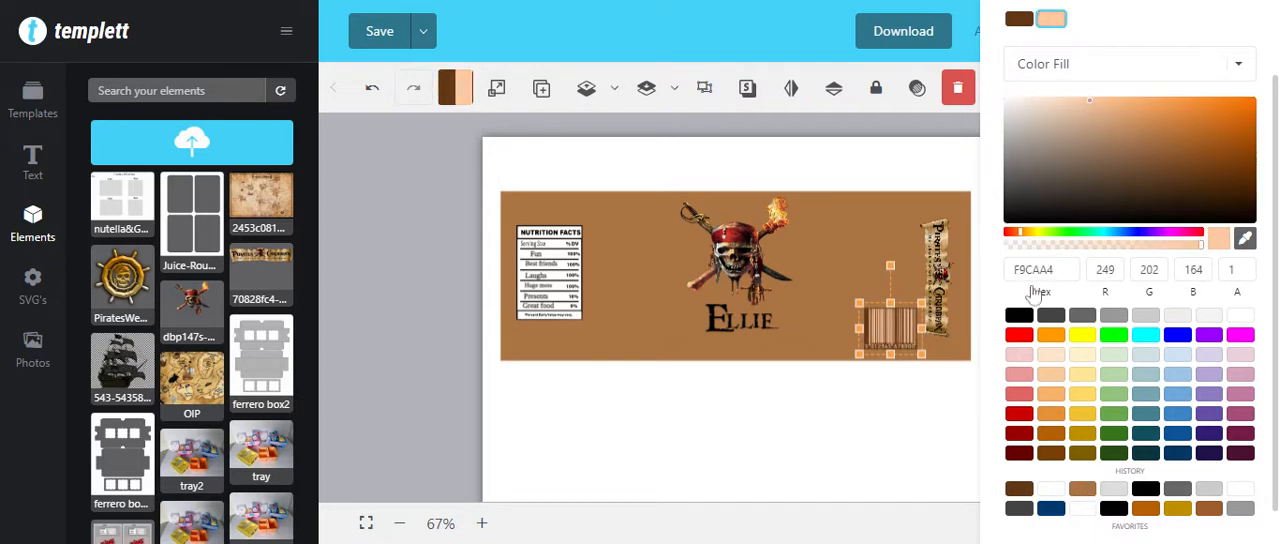
{"action": "left_click", "coordinate": [911, 420]}
{"action": "left_click", "coordinate": [925, 408]}
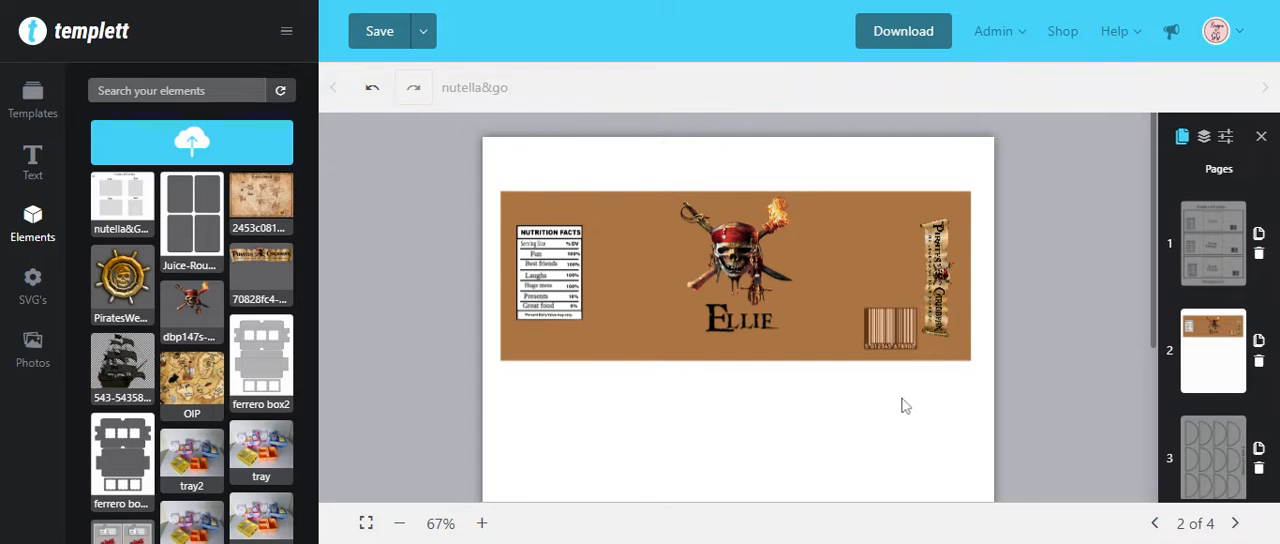
Step: Lower the skull image slightly toward the name and group all elements of the label
{"action": "left_click_drag", "start_coordinate": [760, 247], "coordinate": [727, 268]}
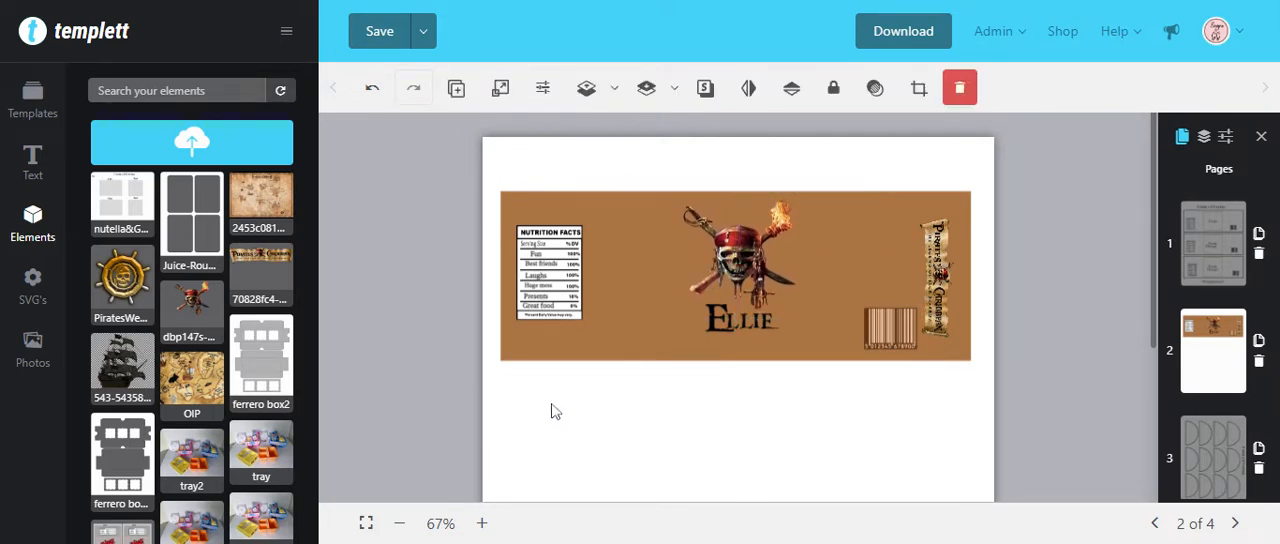
{"action": "left_click_drag", "start_coordinate": [551, 409], "coordinate": [977, 190]}
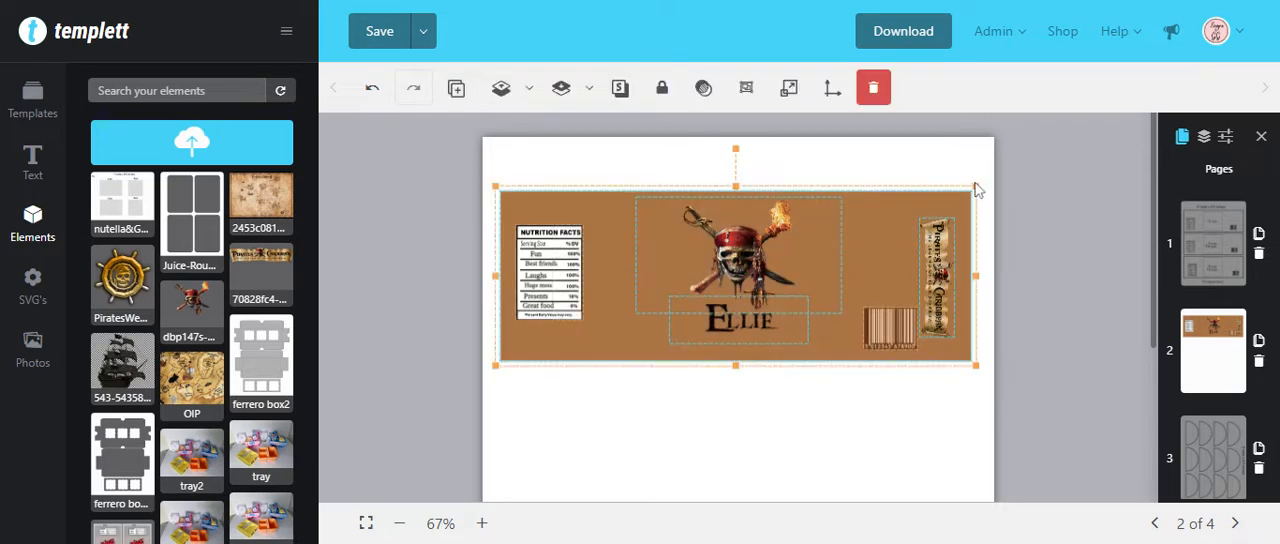
{"action": "left_click", "coordinate": [743, 88]}
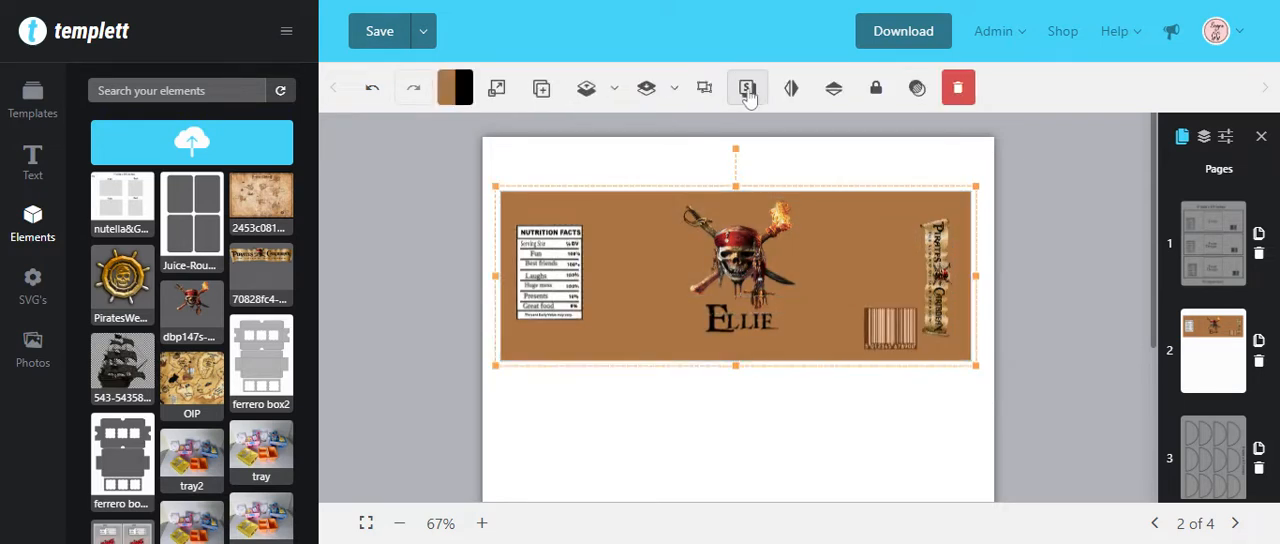
Step: Duplicate the grouped label twice and stack the copies directly beneath the original, aligned with its edges
{"action": "left_click", "coordinate": [542, 92]}
{"action": "left_click", "coordinate": [557, 102]}
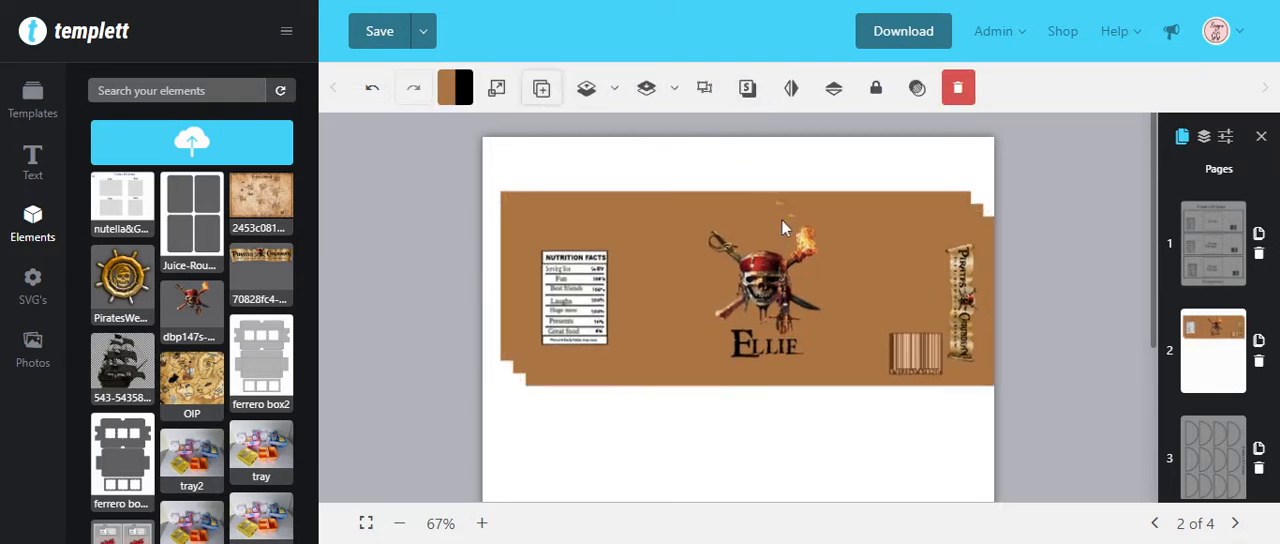
{"action": "scroll", "coordinate": [785, 215], "scroll_direction": "down", "scroll_amount": 3}
{"action": "scroll", "coordinate": [788, 168], "scroll_direction": "up", "scroll_amount": 2}
{"action": "left_click_drag", "start_coordinate": [776, 180], "coordinate": [754, 354]}
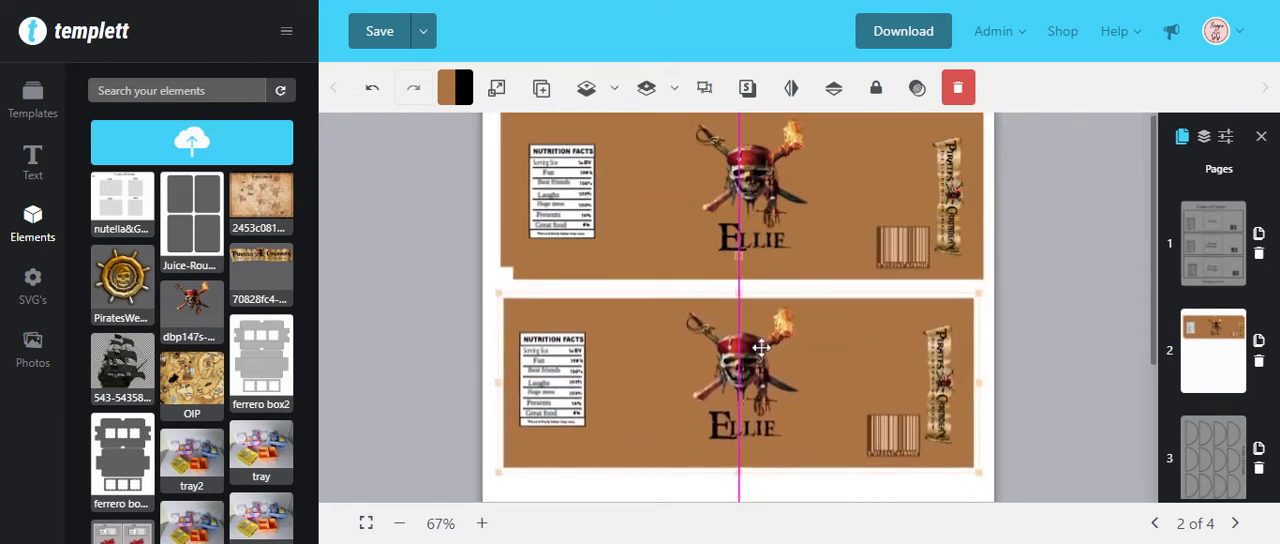
{"action": "left_click_drag", "start_coordinate": [781, 229], "coordinate": [763, 449]}
{"action": "left_click_drag", "start_coordinate": [815, 334], "coordinate": [854, 409]}
{"action": "scroll", "coordinate": [862, 325], "scroll_direction": "down", "scroll_amount": 3}
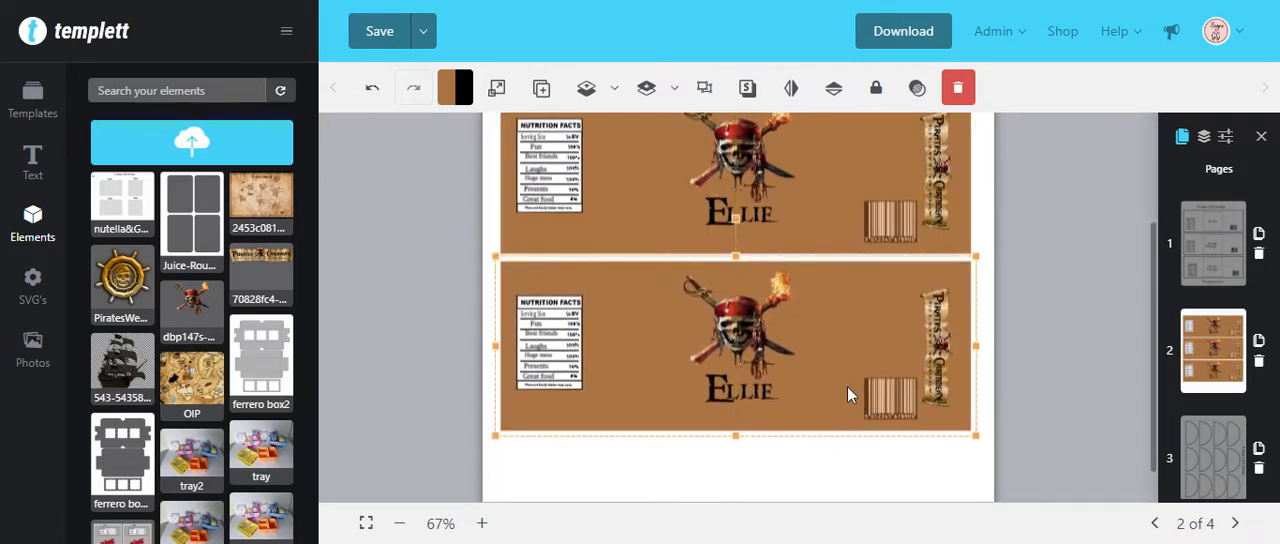
{"action": "scroll", "coordinate": [850, 390], "scroll_direction": "up", "scroll_amount": 1}
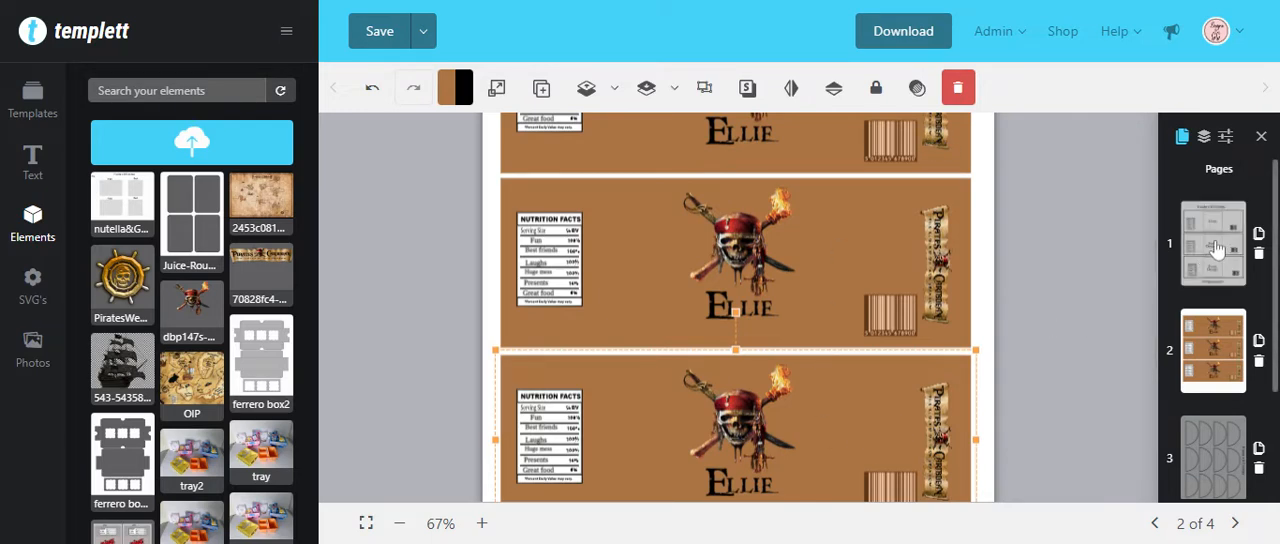
Step: Add the Pirates of the Caribbean map image to page 1 and place it over the first label
{"action": "left_click", "coordinate": [1213, 244]}
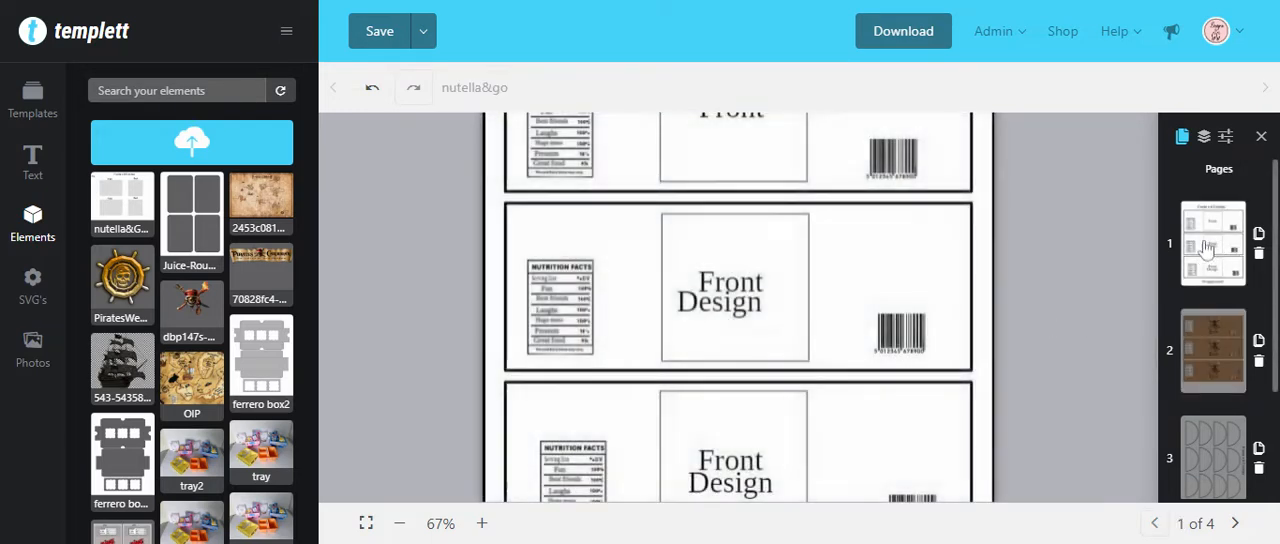
{"action": "left_click", "coordinate": [399, 523]}
{"action": "scroll", "coordinate": [405, 302], "scroll_direction": "down", "scroll_amount": 1}
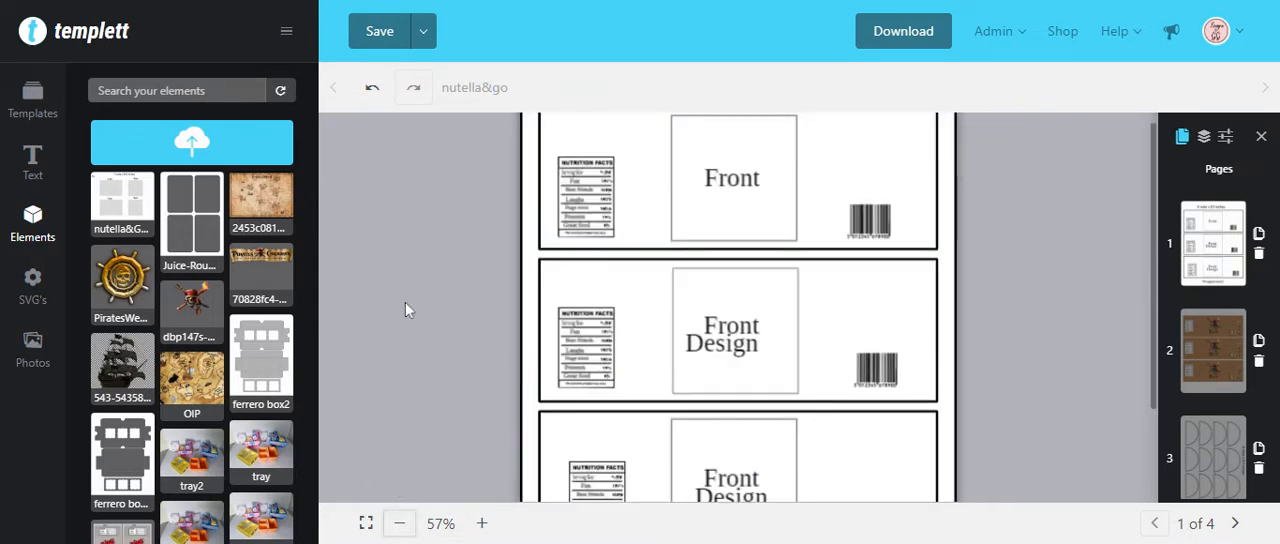
{"action": "scroll", "coordinate": [755, 226], "scroll_direction": "up", "scroll_amount": 1}
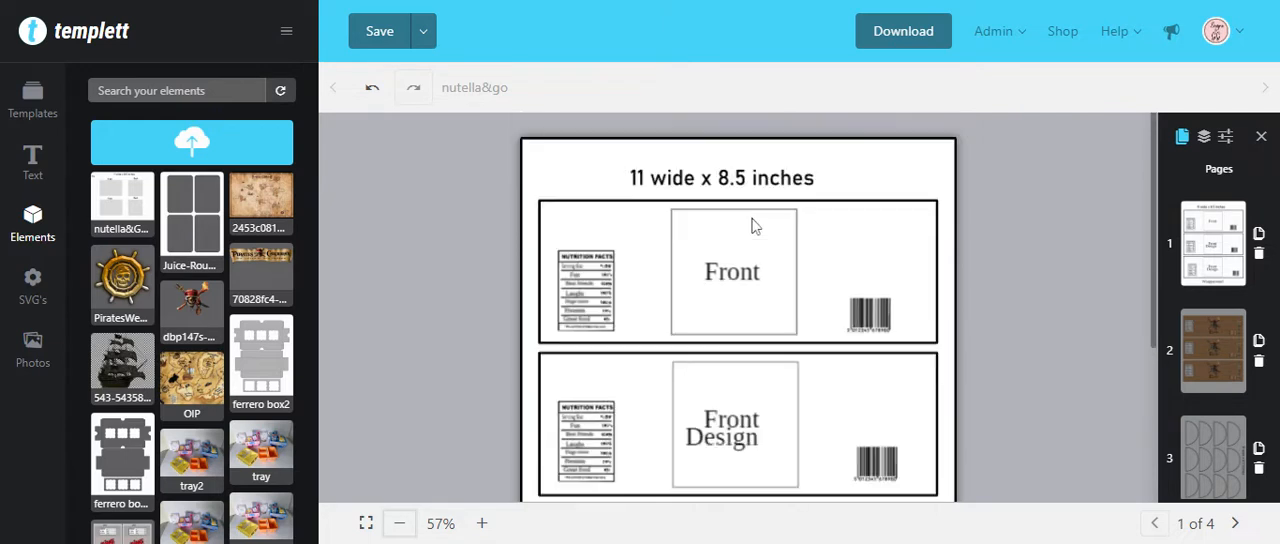
{"action": "left_click", "coordinate": [262, 192]}
{"action": "left_click_drag", "start_coordinate": [757, 412], "coordinate": [643, 249]}
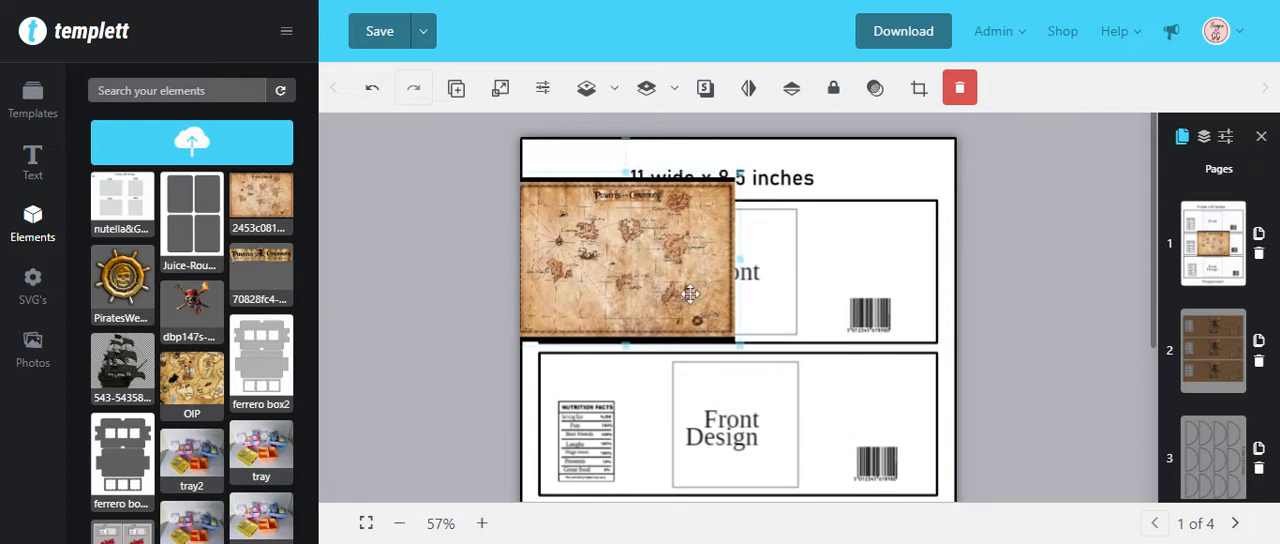
Step: Inspect the separate elements of page 1's second label: frame, front text, barcode and nutrition facts
{"action": "scroll", "coordinate": [902, 374], "scroll_direction": "down", "scroll_amount": 1}
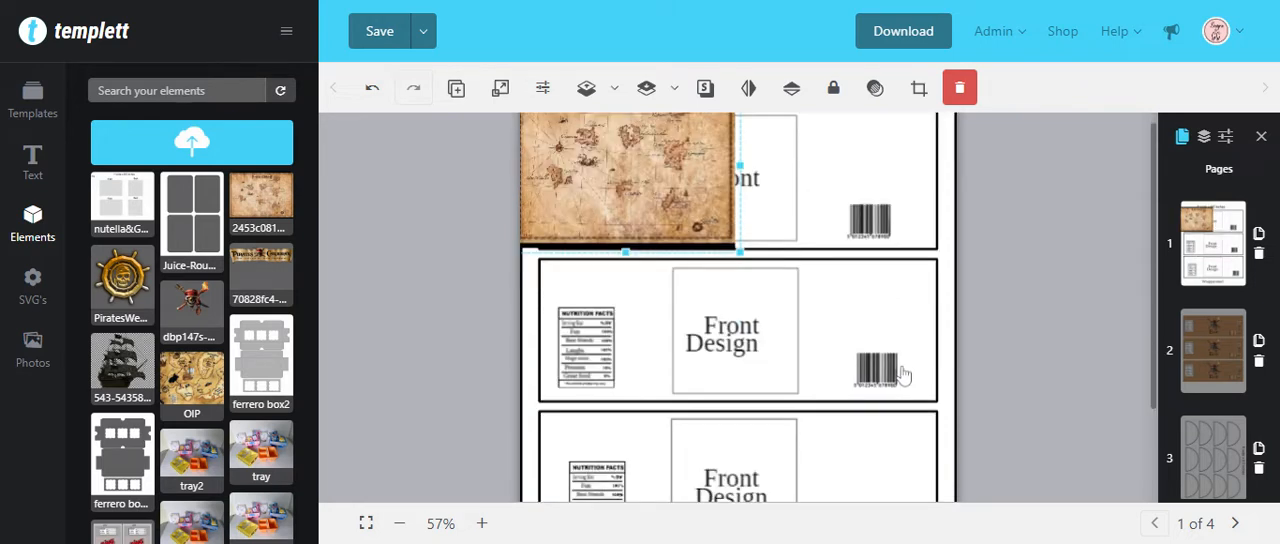
{"action": "left_click", "coordinate": [949, 326]}
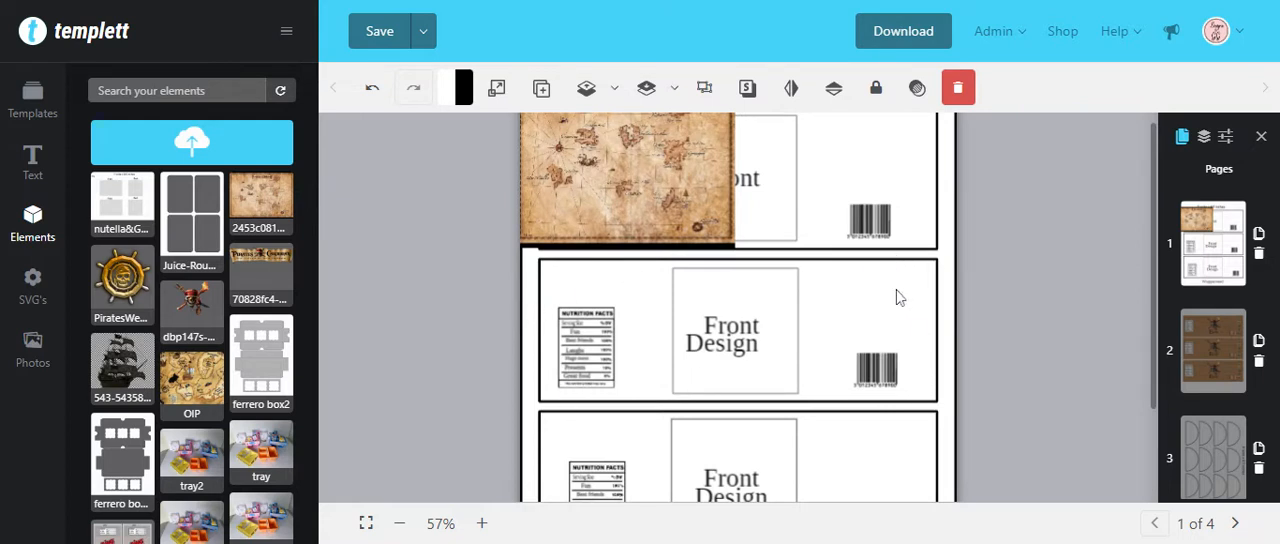
{"action": "left_click", "coordinate": [741, 337]}
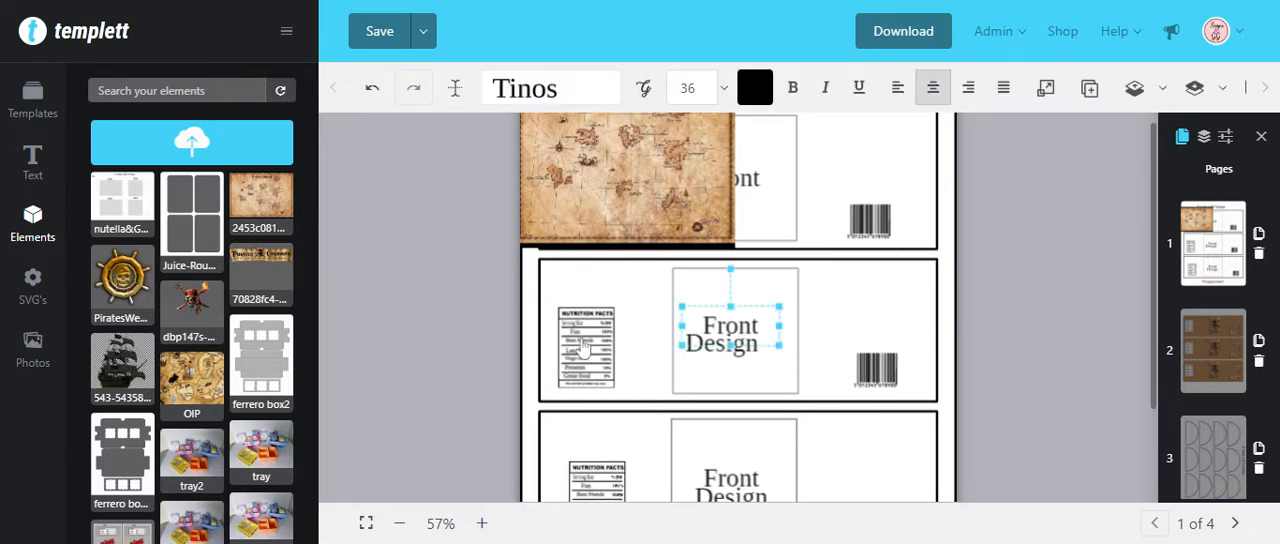
{"action": "left_click", "coordinate": [888, 378]}
{"action": "left_click", "coordinate": [593, 352]}
{"action": "scroll", "coordinate": [850, 400], "scroll_direction": "up", "scroll_amount": 1}
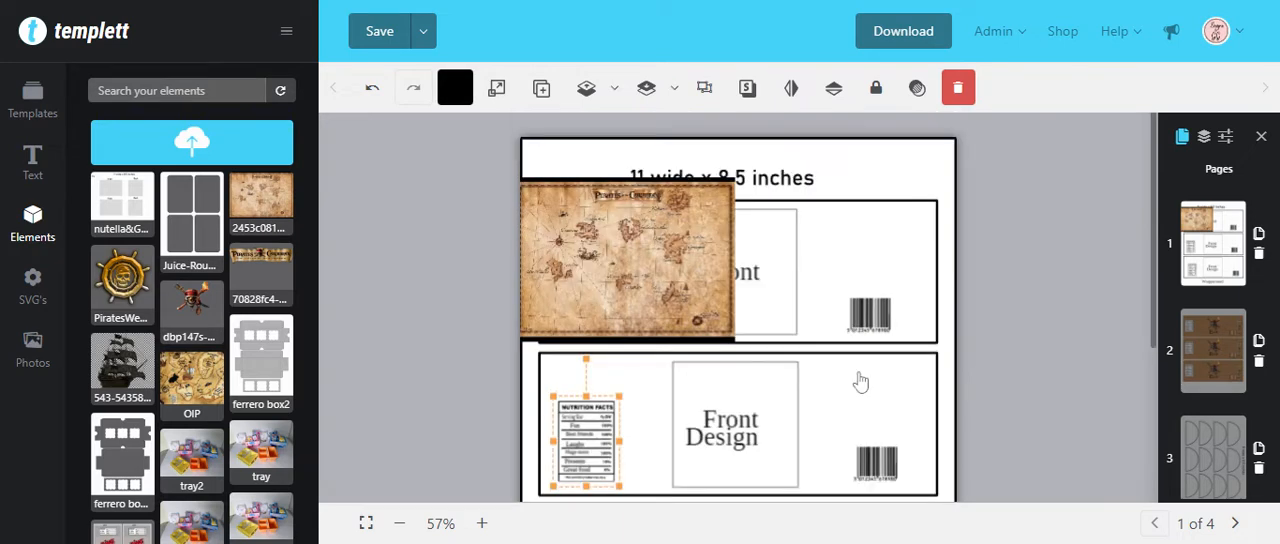
Step: Enlarge the map to cover the first two labels across the page width and send it backward behind the template's label frames
{"action": "left_click", "coordinate": [657, 286]}
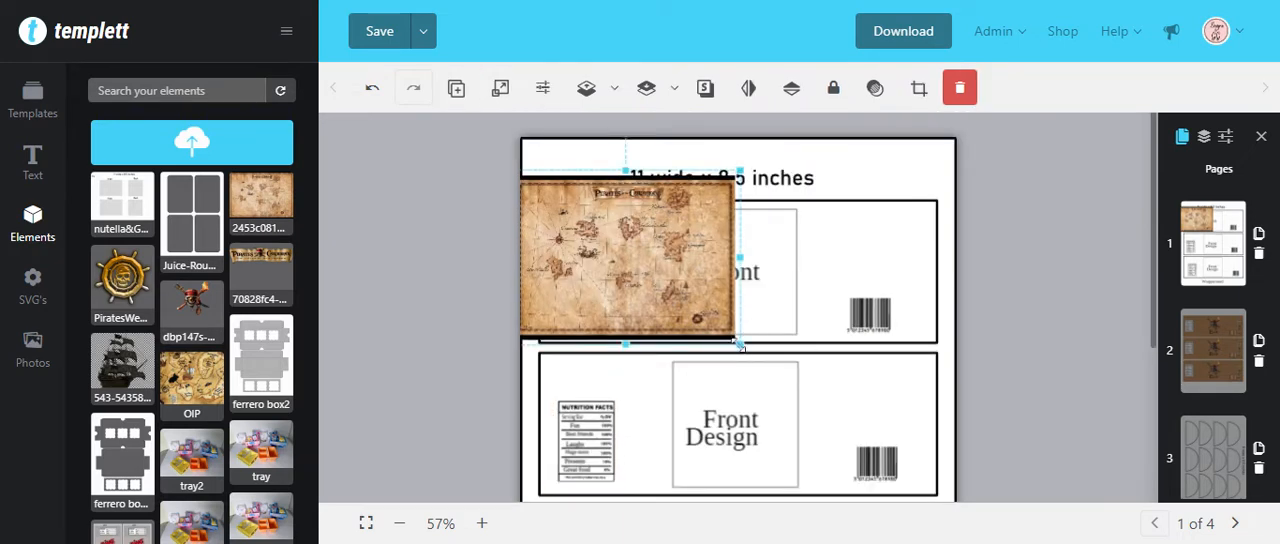
{"action": "left_click_drag", "start_coordinate": [738, 343], "coordinate": [1003, 513]}
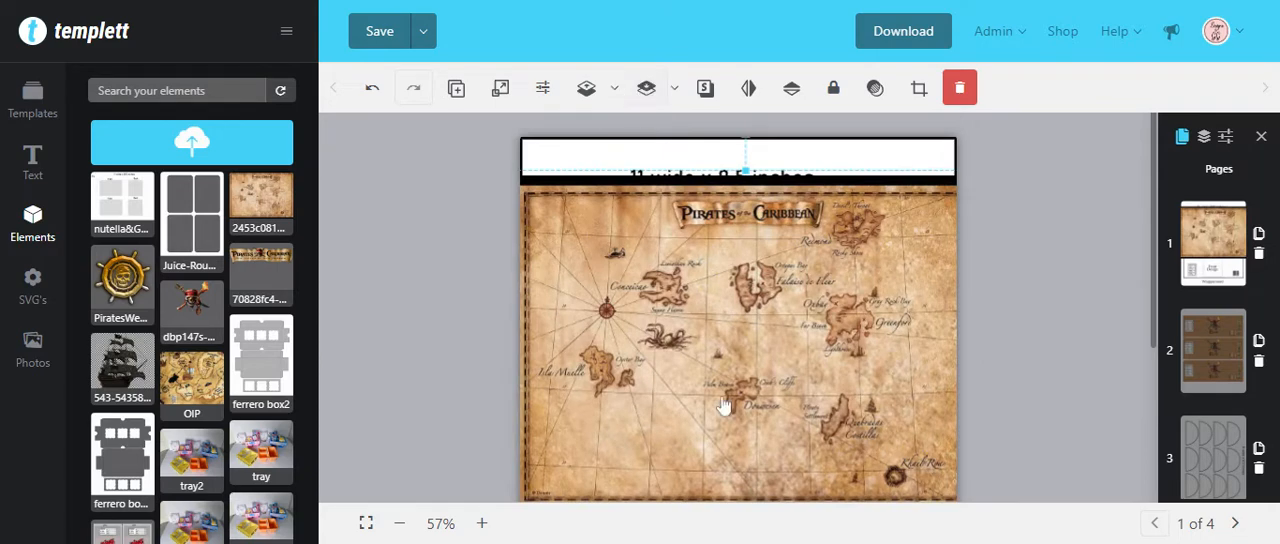
{"action": "left_click", "coordinate": [646, 90]}
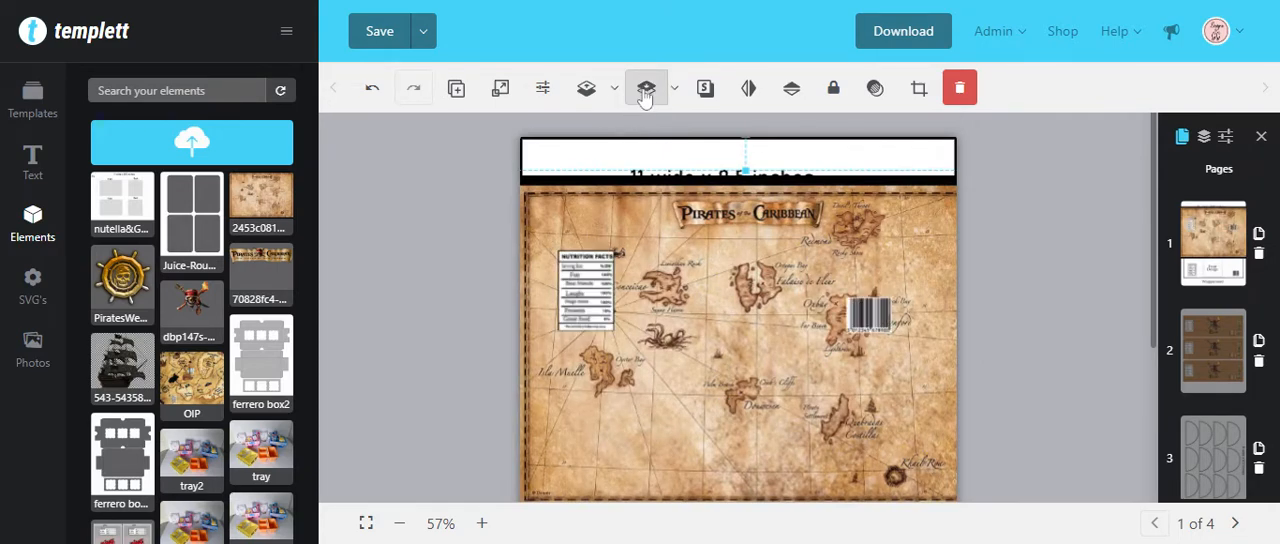
{"action": "left_click", "coordinate": [646, 90]}
{"action": "left_click", "coordinate": [646, 90]}
{"action": "left_click", "coordinate": [645, 92]}
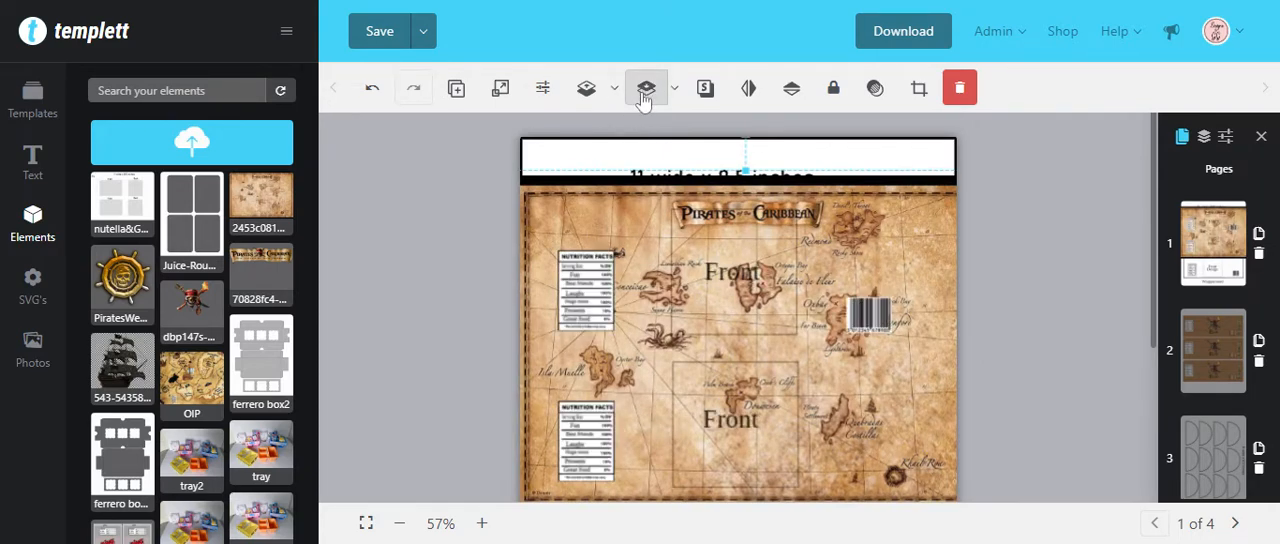
{"action": "left_click", "coordinate": [645, 92]}
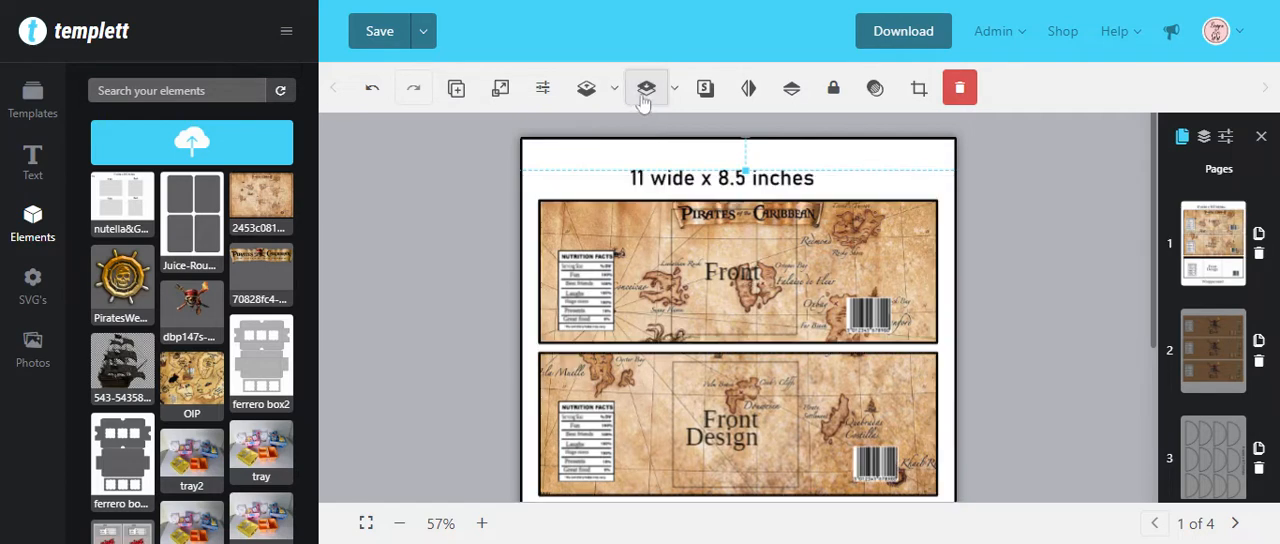
{"action": "scroll", "coordinate": [980, 315], "scroll_direction": "down", "scroll_amount": 2}
{"action": "scroll", "coordinate": [971, 324], "scroll_direction": "up", "scroll_amount": 2}
{"action": "left_click_drag", "start_coordinate": [925, 256], "coordinate": [923, 248]}
{"action": "left_click", "coordinate": [878, 252]}
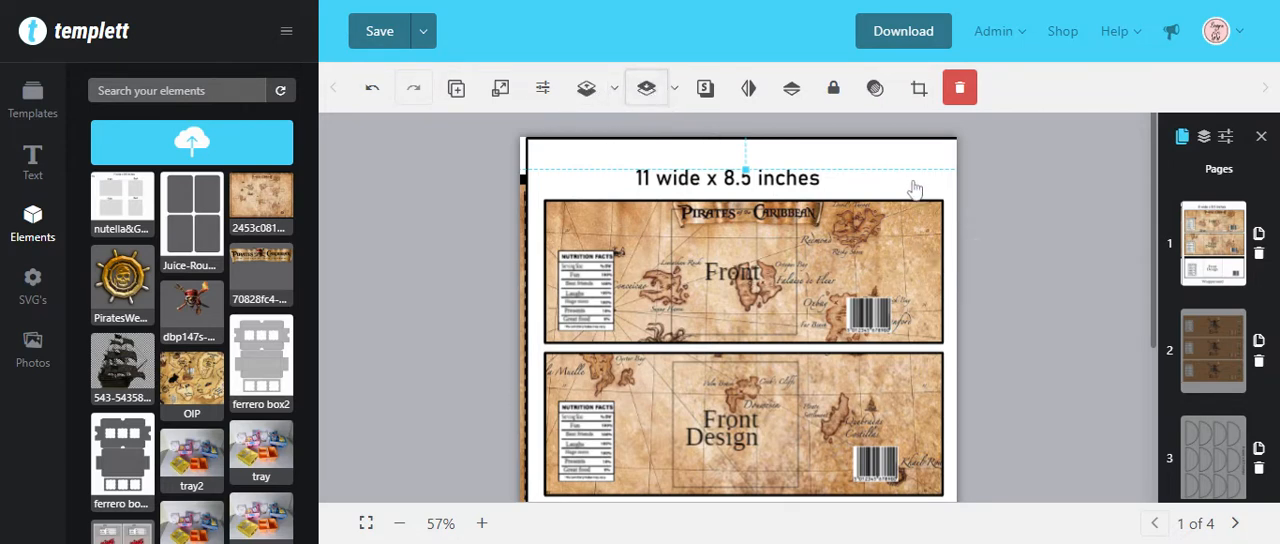
{"action": "mouse_move", "coordinate": [908, 189]}
{"action": "left_mouse_down"}
{"action": "mouse_move", "coordinate": [886, 177]}
{"action": "mouse_move", "coordinate": [908, 179]}
{"action": "left_mouse_up"}
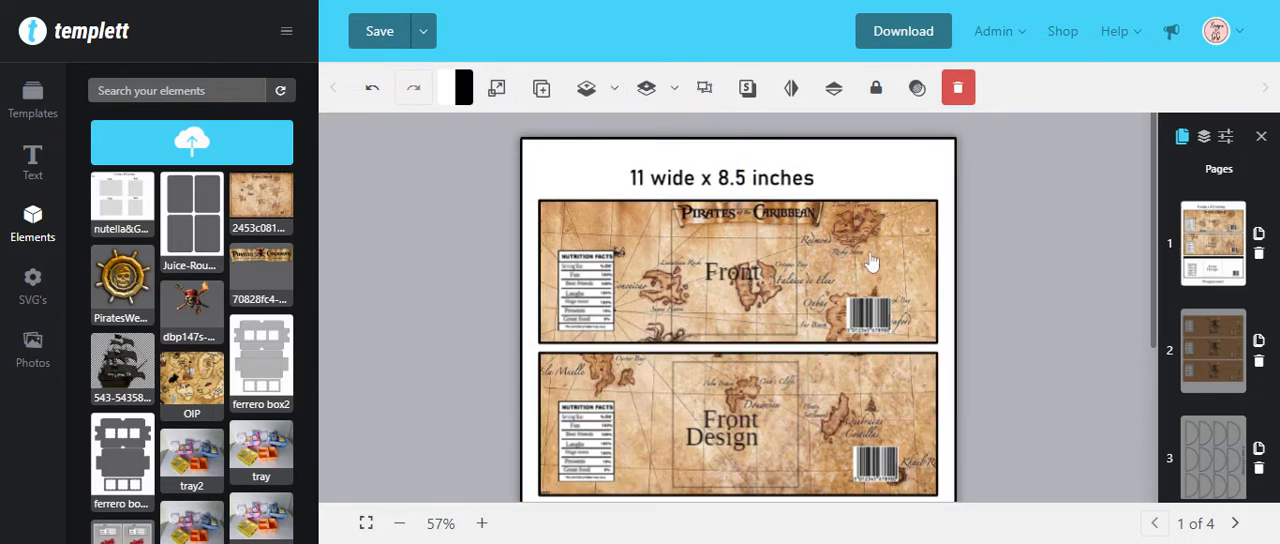
Step: Duplicate the map image and place the copy over the third label, with its upper edge just below the second label
{"action": "left_click", "coordinate": [894, 257]}
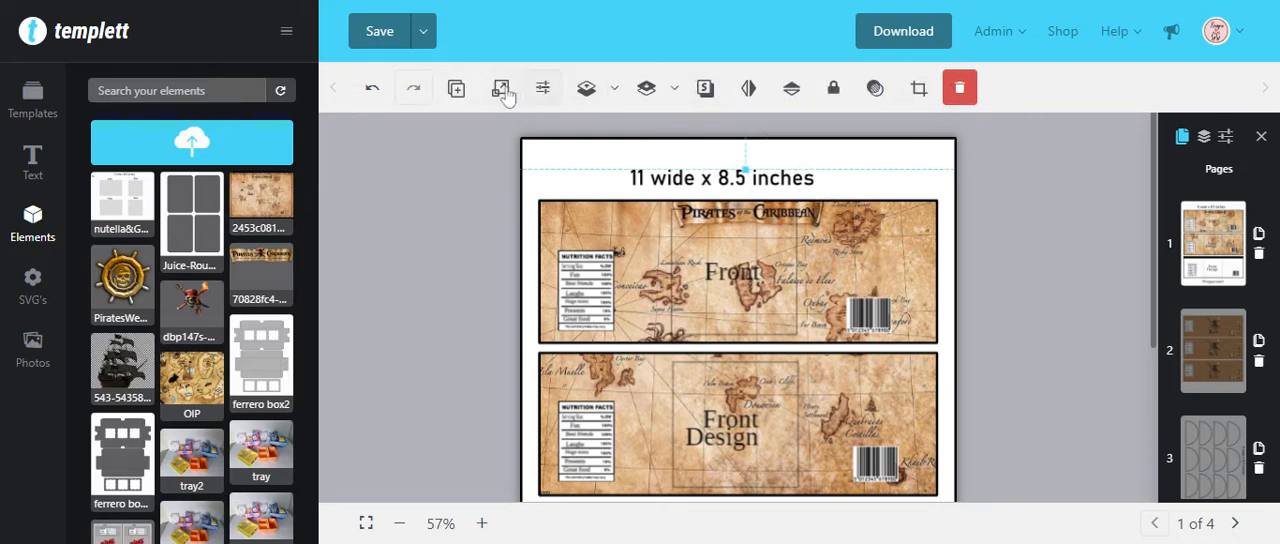
{"action": "left_click", "coordinate": [462, 92]}
{"action": "scroll", "coordinate": [1030, 297], "scroll_direction": "down", "scroll_amount": 2}
{"action": "left_click_drag", "start_coordinate": [880, 170], "coordinate": [859, 481]}
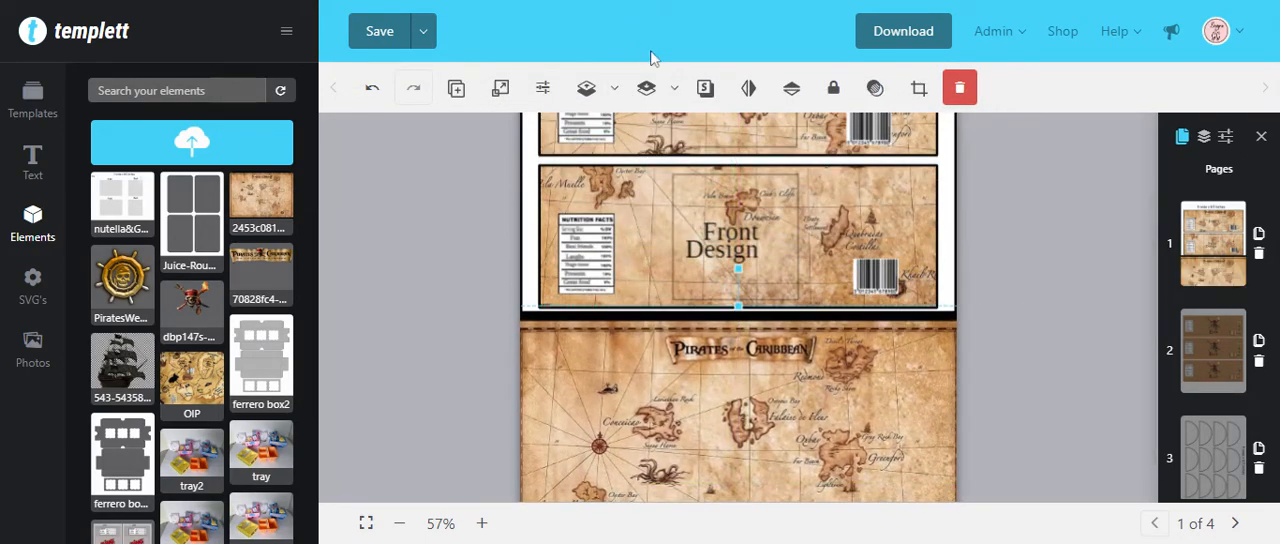
Step: Send the duplicated map backward until it sits behind the third label's frame, texts, nutrition facts and barcode
{"action": "left_click", "coordinate": [647, 88]}
{"action": "left_click", "coordinate": [647, 88]}
{"action": "left_click", "coordinate": [647, 88]}
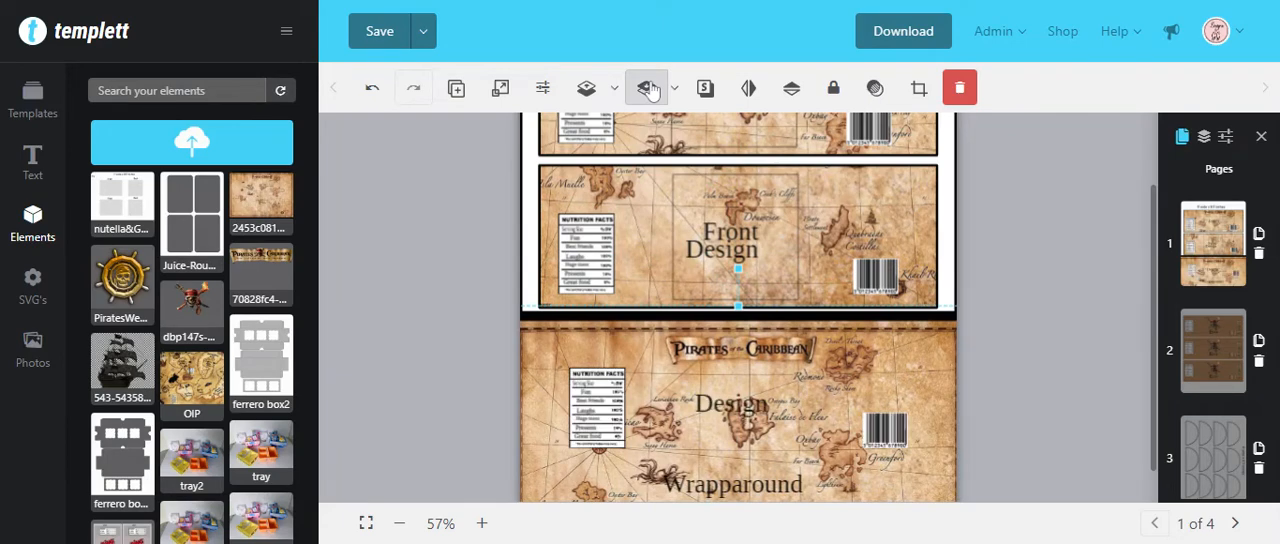
{"action": "left_click", "coordinate": [647, 88]}
{"action": "left_click", "coordinate": [647, 88]}
{"action": "left_click", "coordinate": [647, 88]}
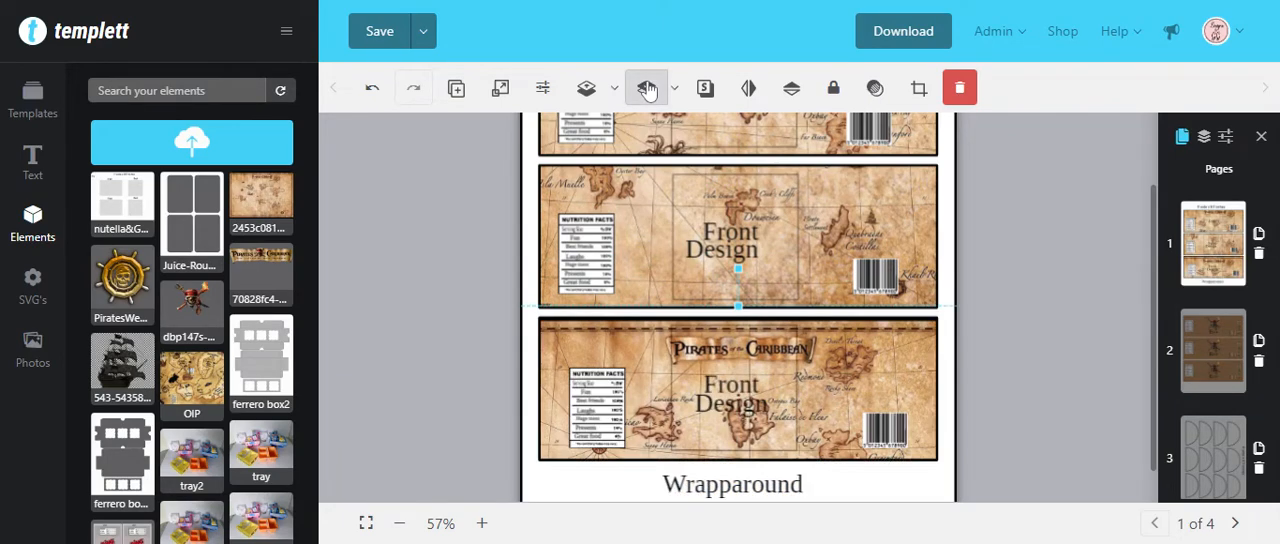
Step: Delete both placeholder texts, "Front" and "Design", from the third label
{"action": "left_click", "coordinate": [735, 402]}
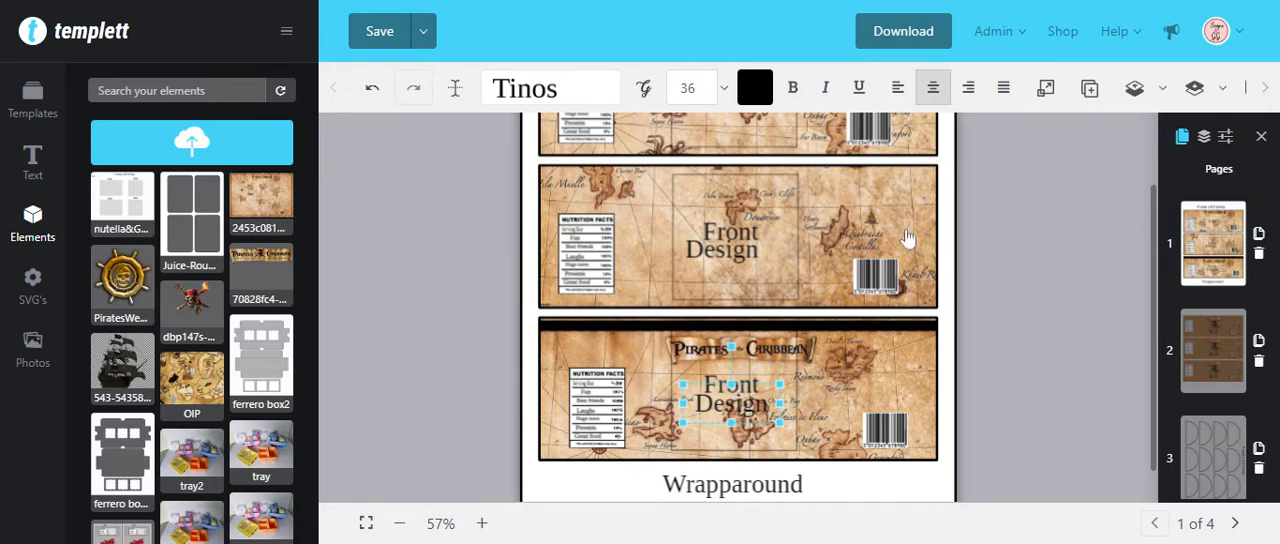
{"action": "left_click", "coordinate": [747, 389]}
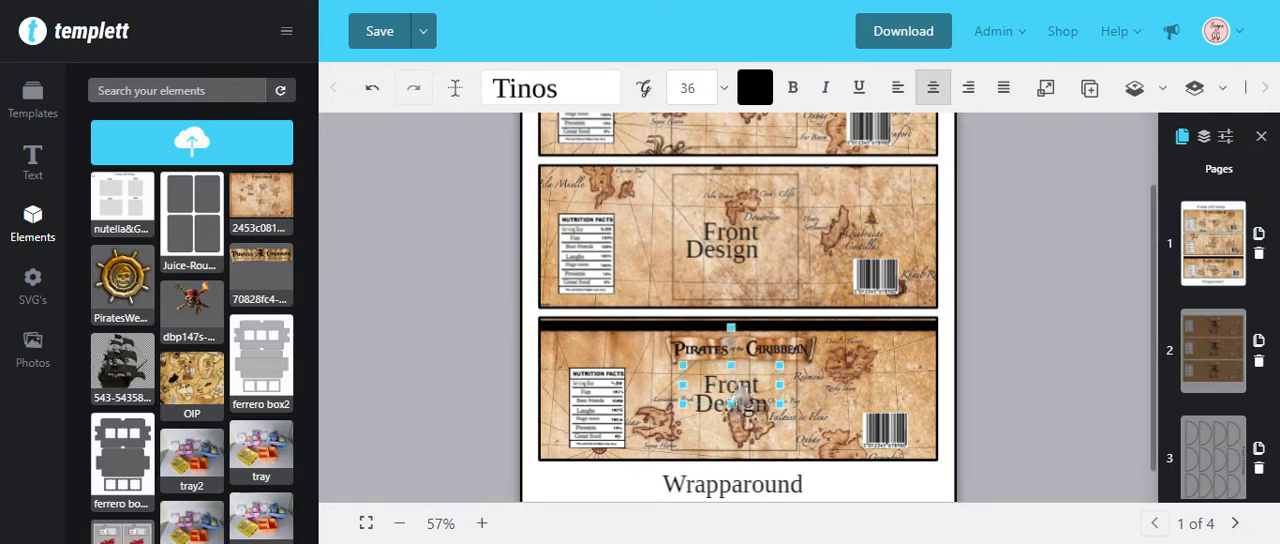
{"action": "left_click", "coordinate": [745, 410], "text": "shift"}
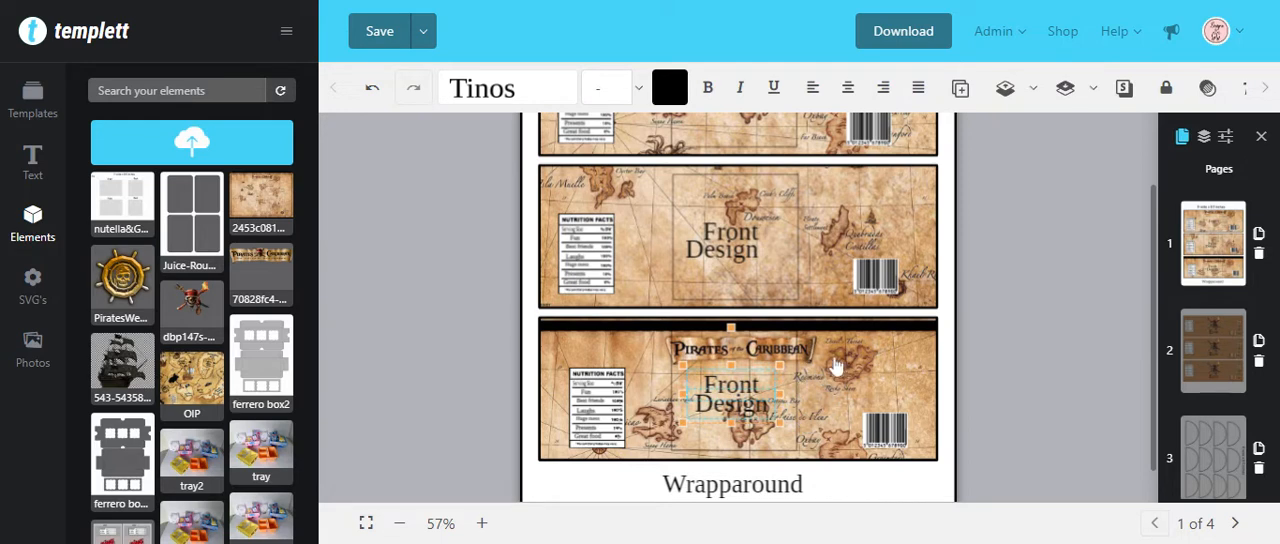
{"action": "left_click", "coordinate": [1266, 92]}
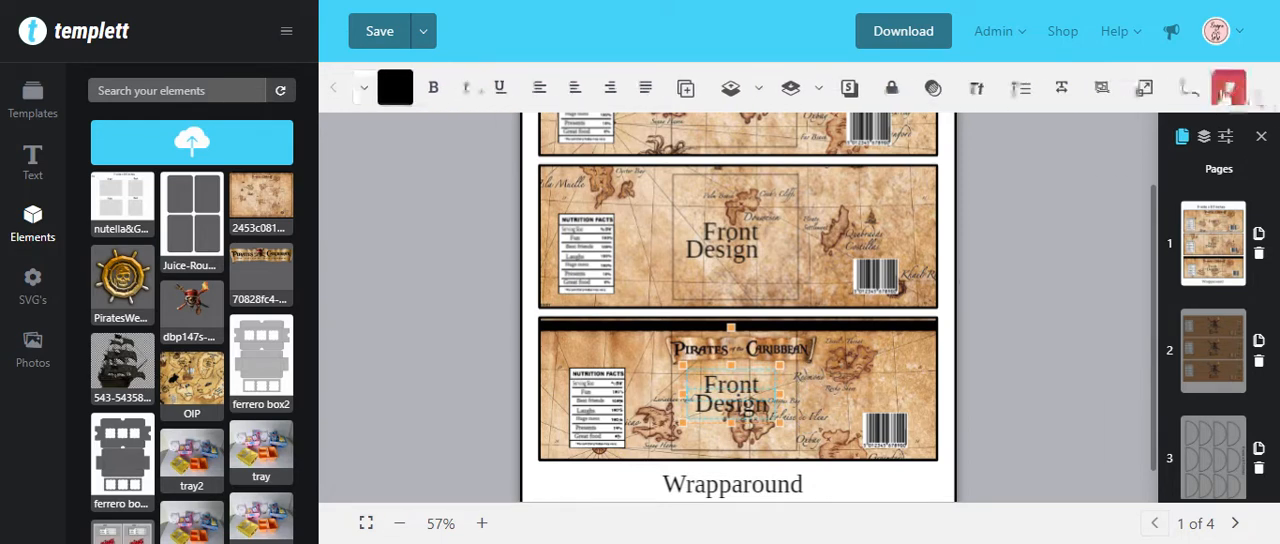
{"action": "left_click", "coordinate": [1231, 90]}
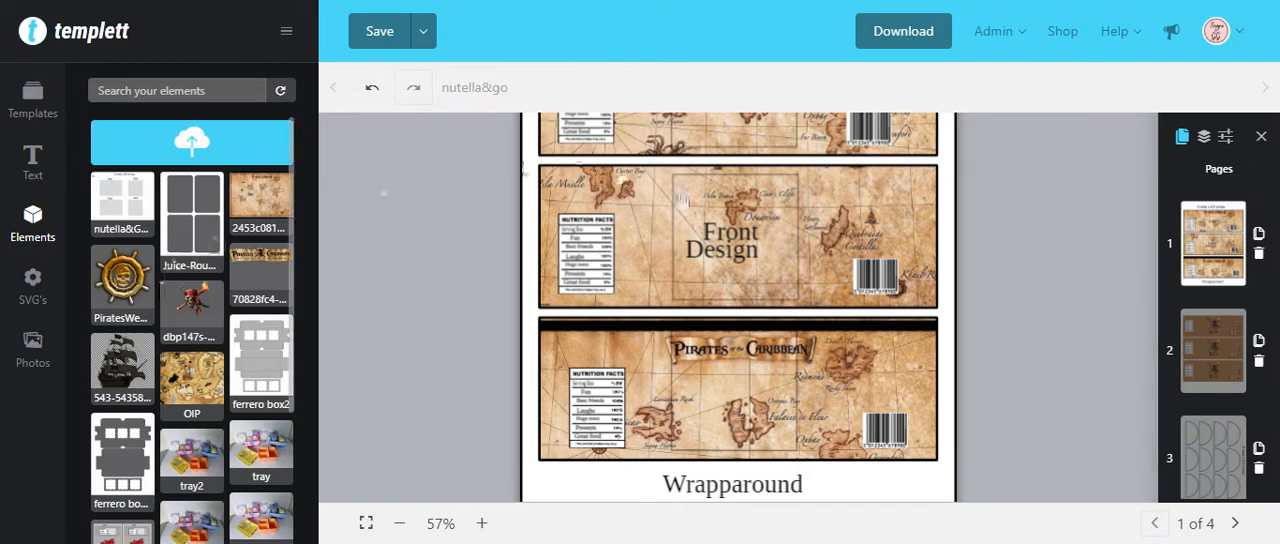
{"action": "left_click", "coordinate": [733, 253]}
{"action": "double_click", "coordinate": [722, 255]}
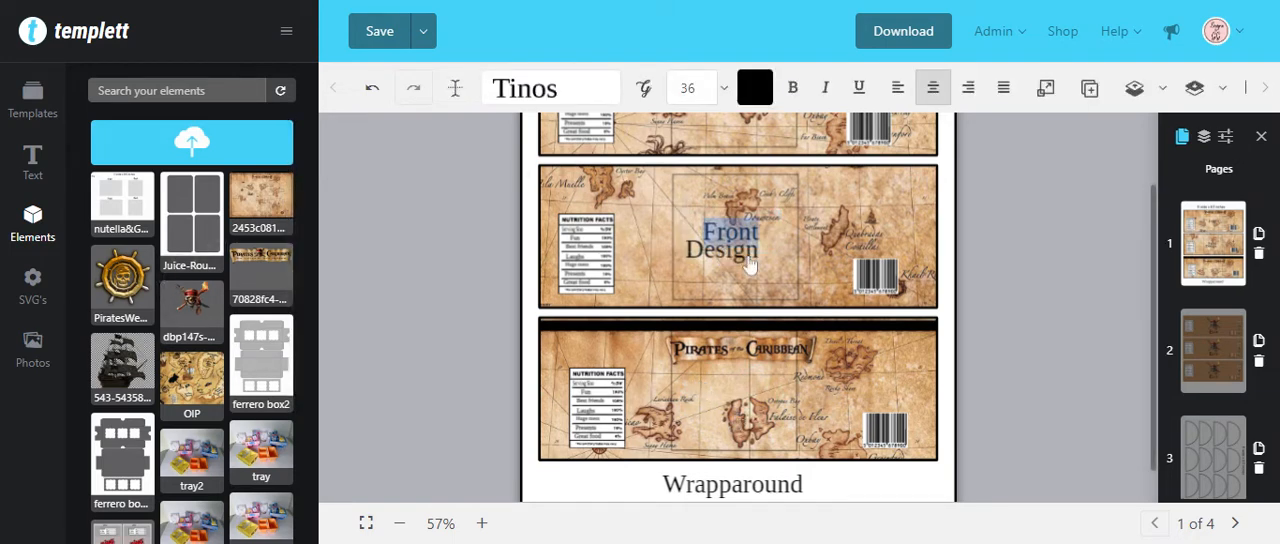
{"action": "scroll", "coordinate": [830, 292], "scroll_direction": "up", "scroll_amount": 2}
{"action": "scroll", "coordinate": [905, 371], "scroll_direction": "down", "scroll_amount": 3}
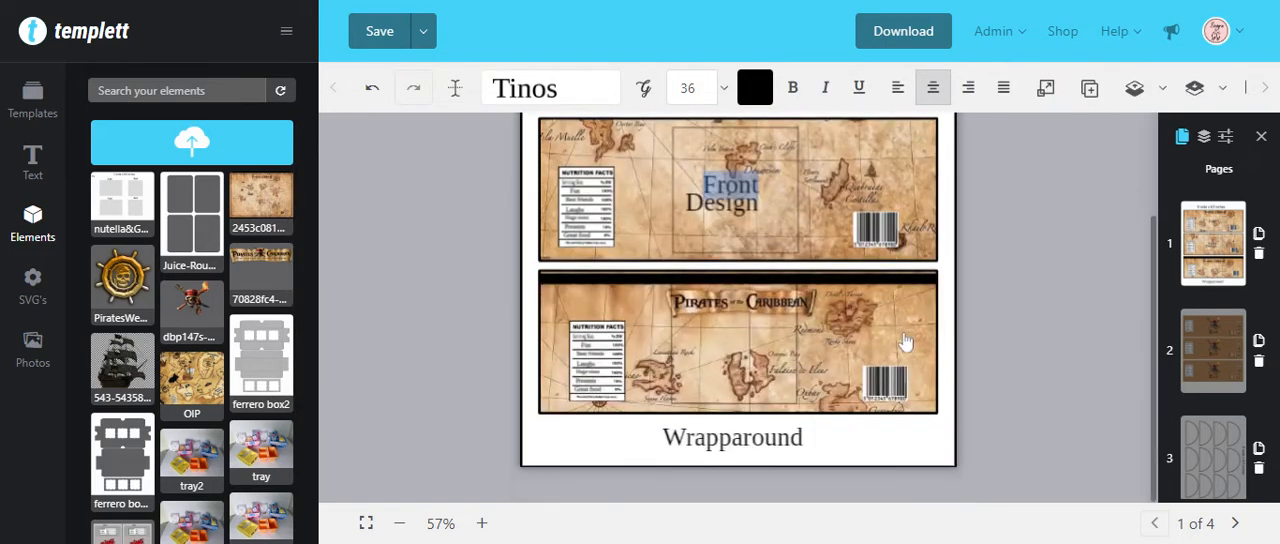
{"action": "scroll", "coordinate": [772, 212], "scroll_direction": "up", "scroll_amount": 1}
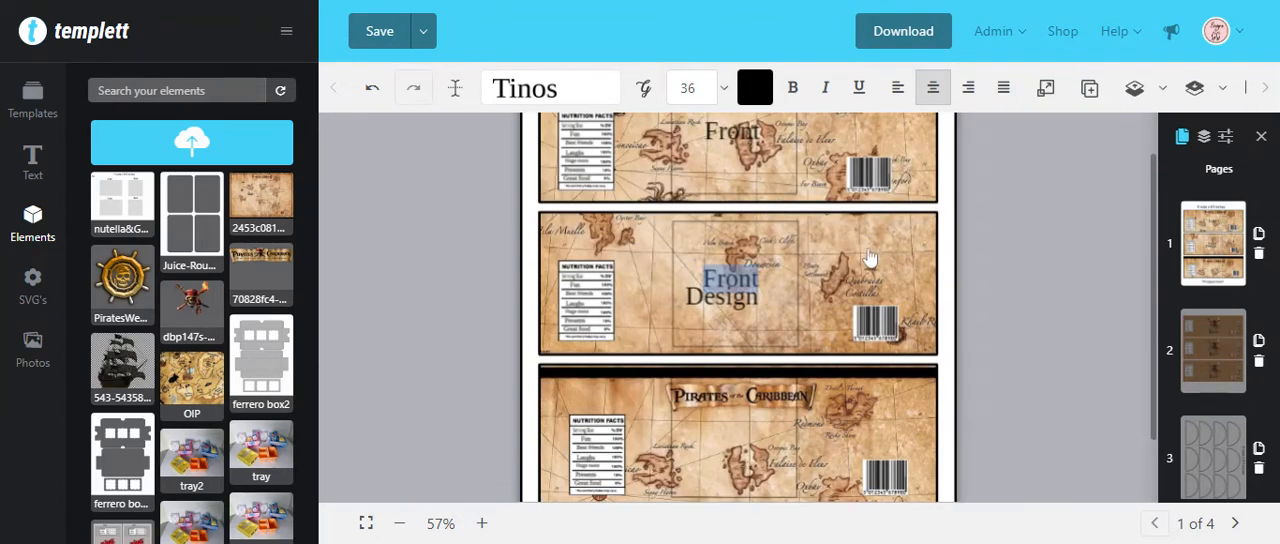
Step: Delete page 2 containing the brown personalised labels
{"action": "left_click", "coordinate": [1259, 361]}
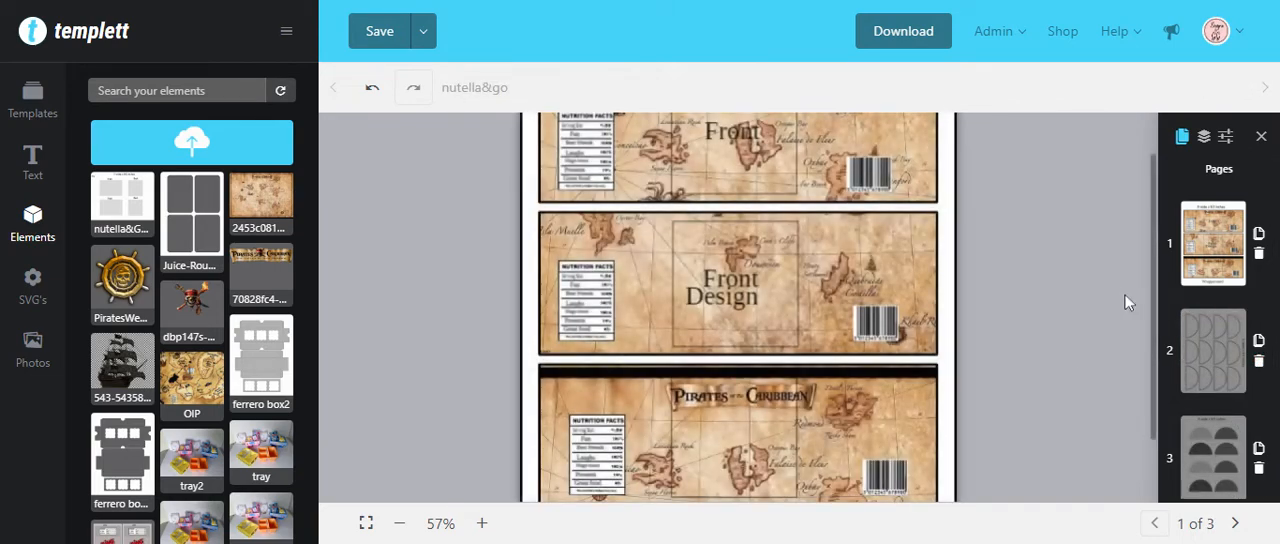
Step: Review the PDF download options and the page selection choices, and close them without downloading
{"action": "left_click", "coordinate": [910, 37]}
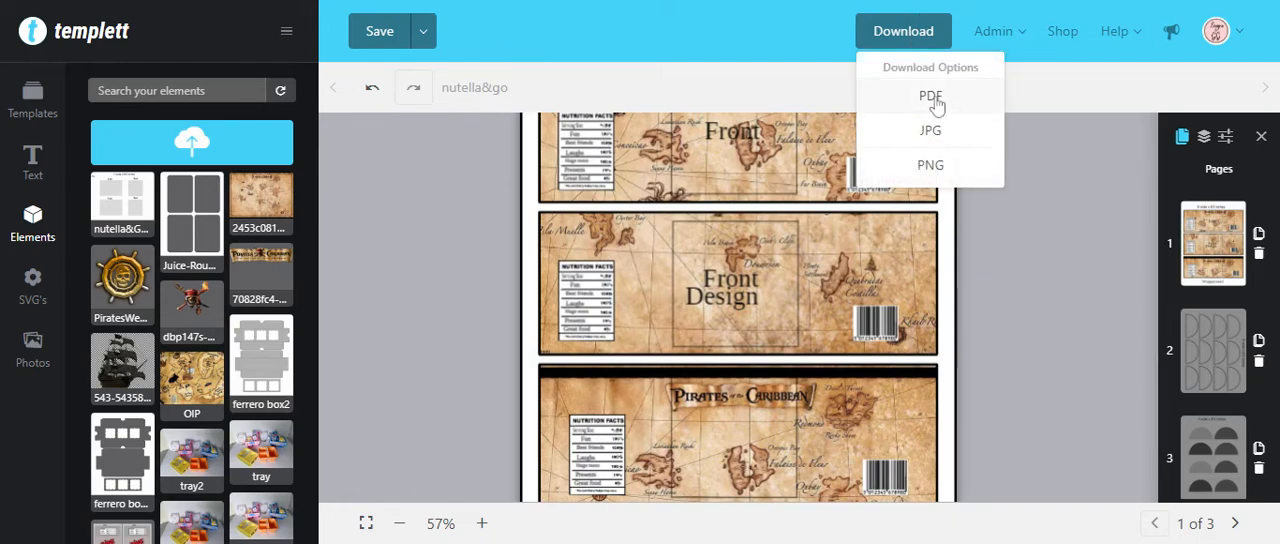
{"action": "left_click", "coordinate": [931, 98]}
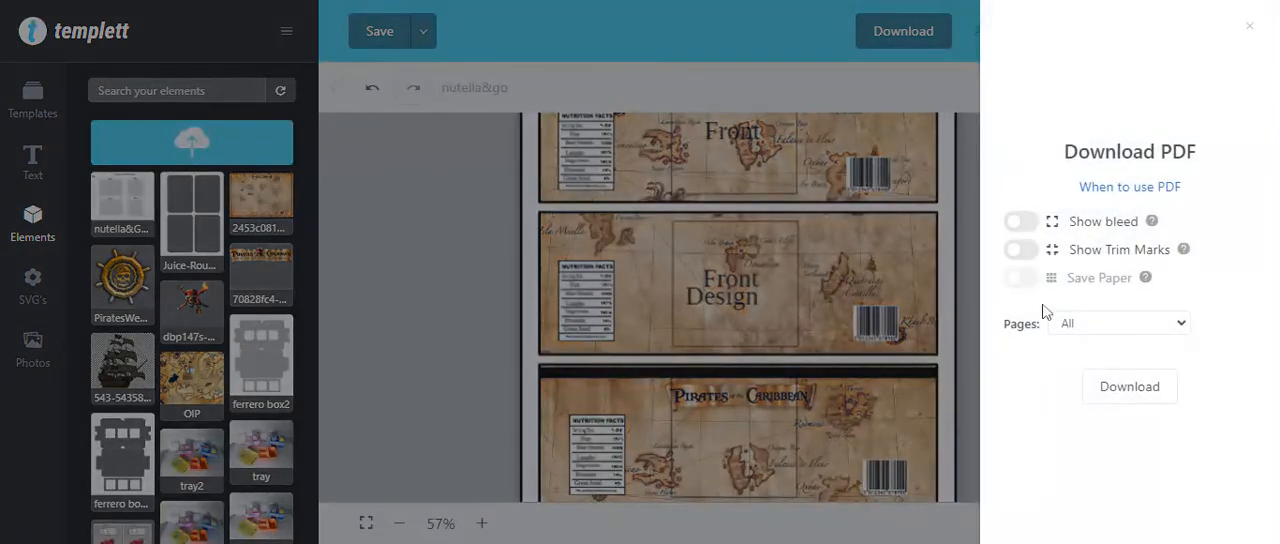
{"action": "left_click", "coordinate": [1096, 330]}
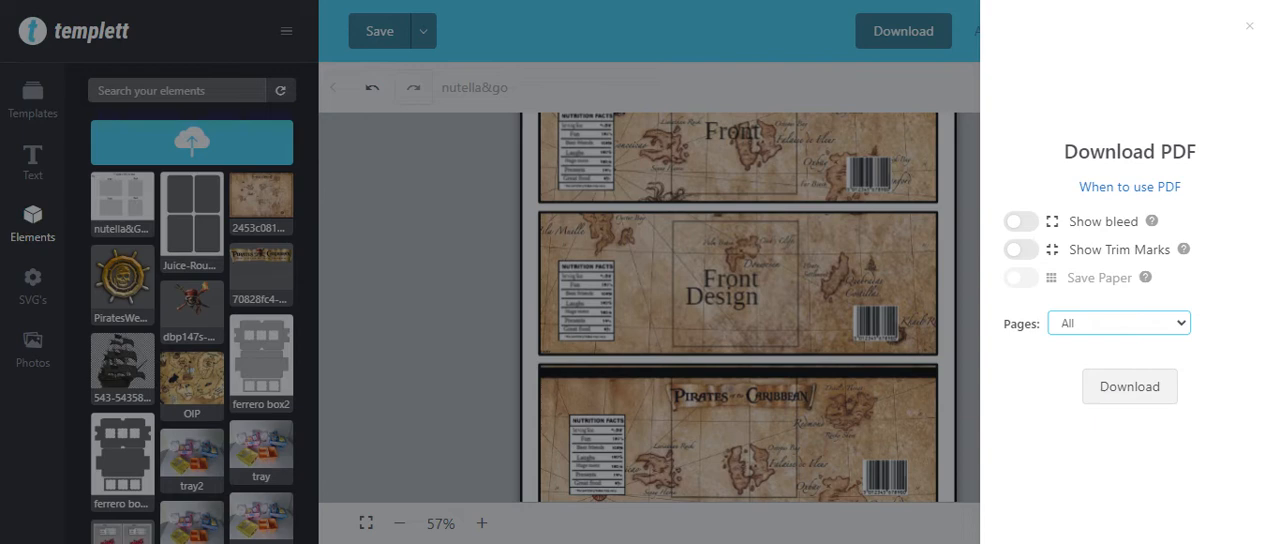
{"action": "left_click", "coordinate": [1028, 438]}
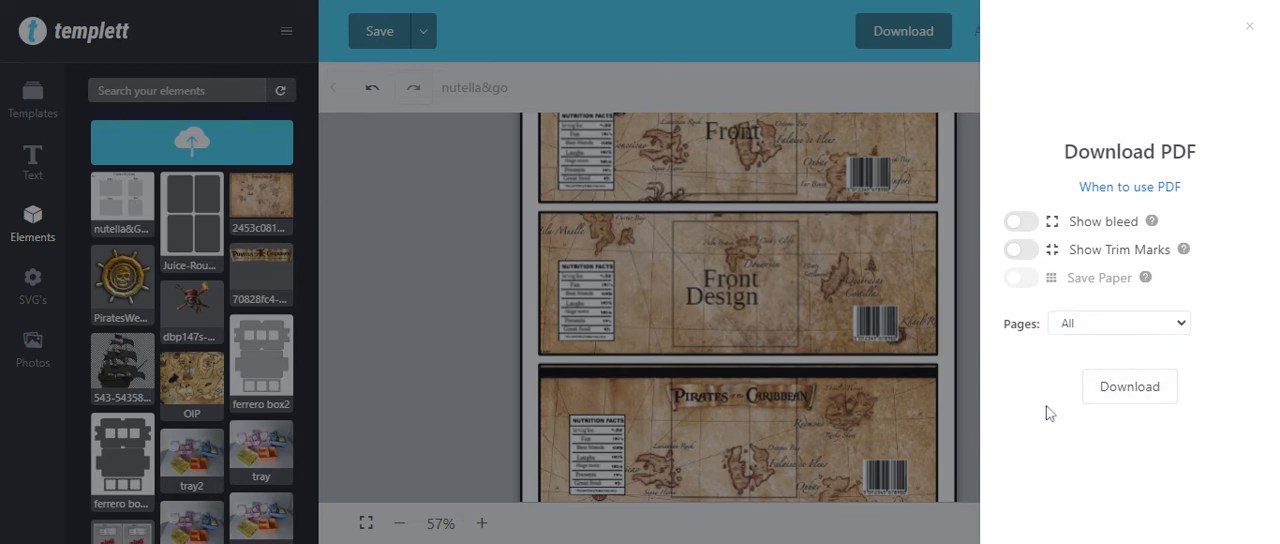
{"action": "left_click", "coordinate": [1251, 25]}
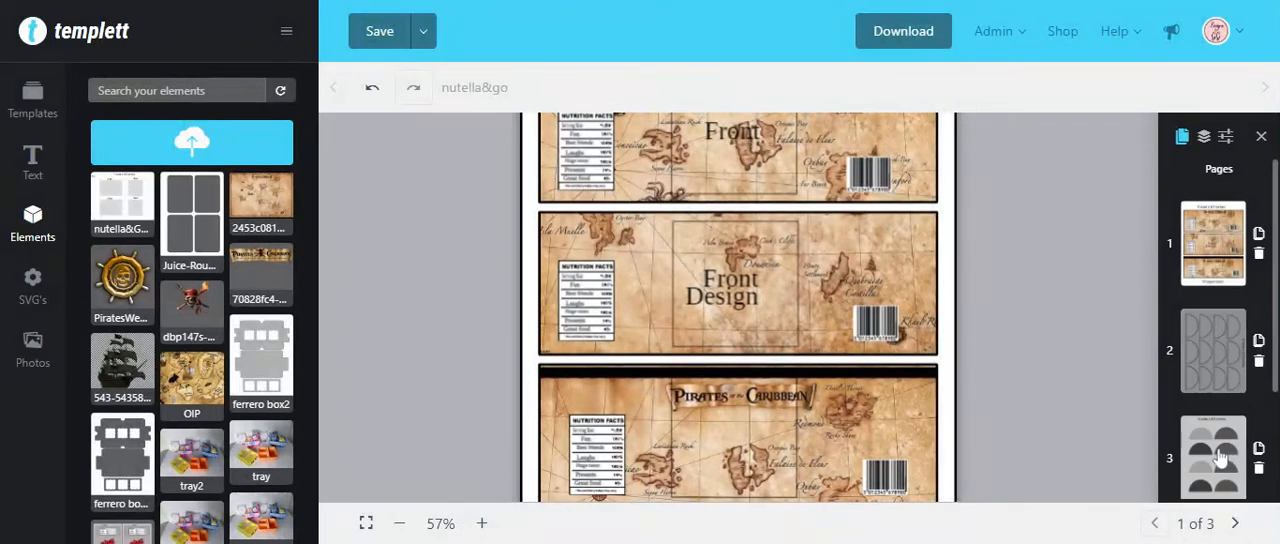
Step: View the half-circle template layouts on pages 2 and 3
{"action": "left_click", "coordinate": [1222, 458]}
{"action": "left_click", "coordinate": [1218, 340]}
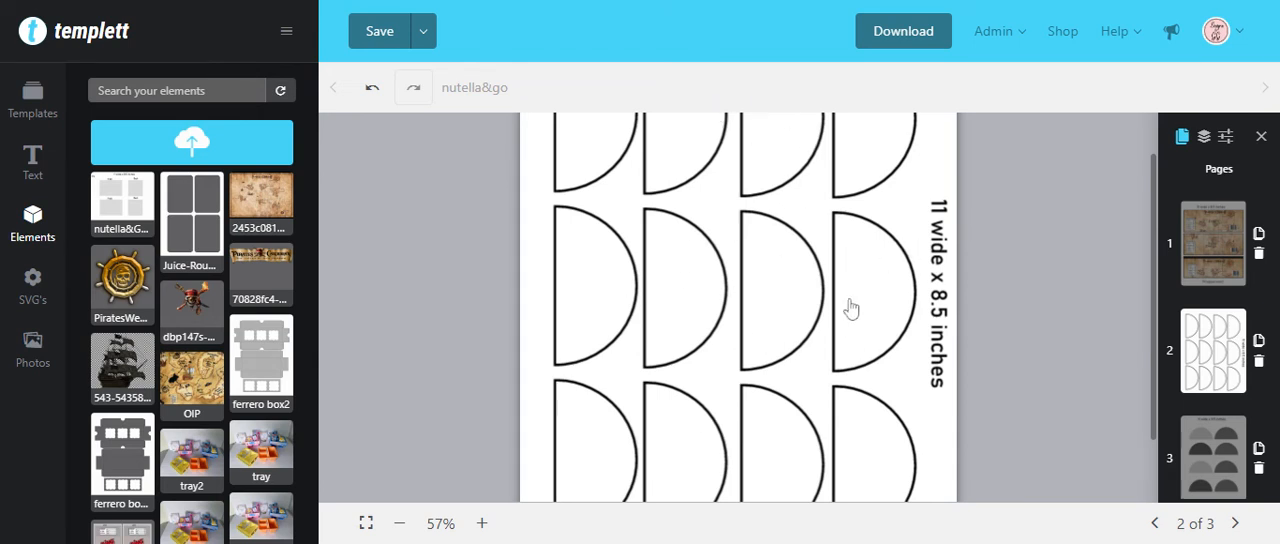
{"action": "left_click", "coordinate": [1213, 455]}
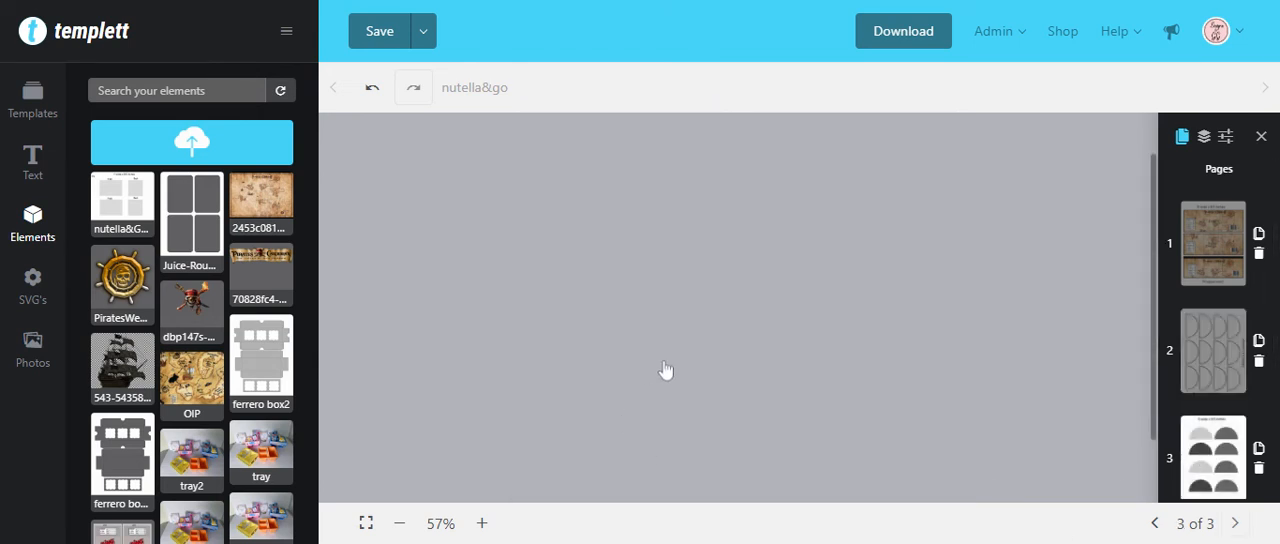
Step: Check that the grey half-circles on page 3 are separate shapes by selecting them one at a time
{"action": "left_click", "coordinate": [597, 255]}
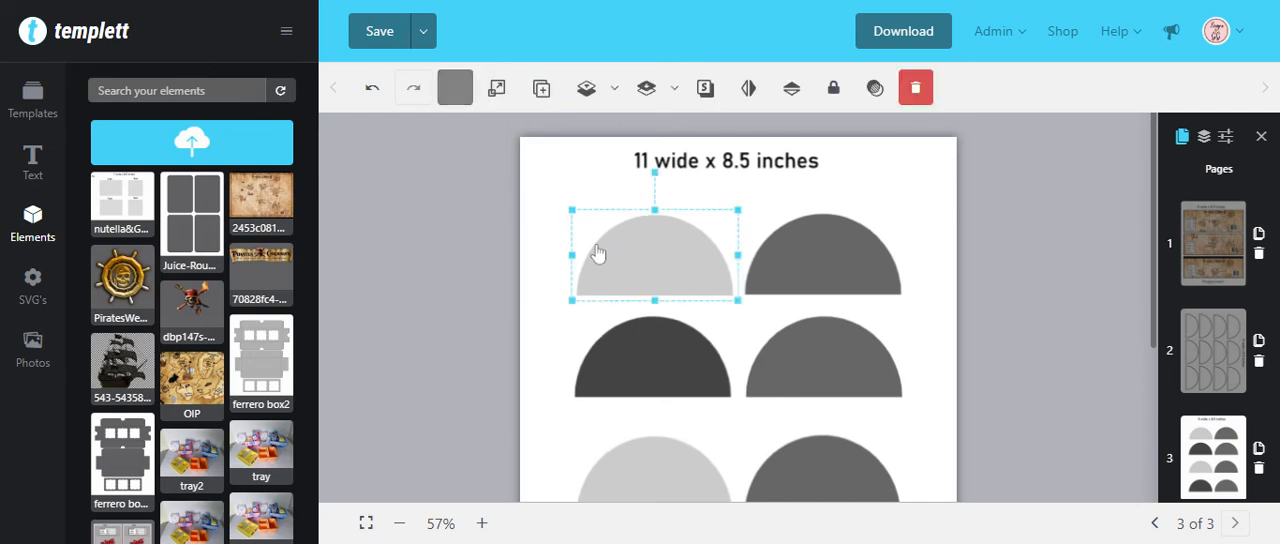
{"action": "left_click", "coordinate": [840, 286]}
{"action": "left_click", "coordinate": [694, 277]}
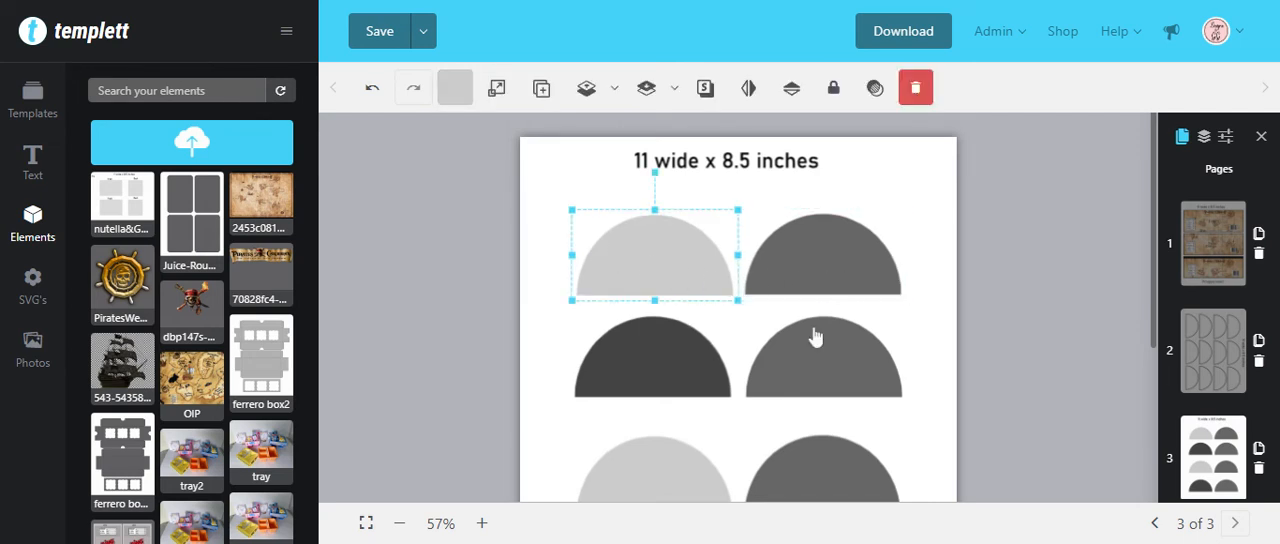
{"action": "left_click", "coordinate": [657, 366]}
{"action": "left_click", "coordinate": [826, 375]}
{"action": "left_click", "coordinate": [785, 478]}
{"action": "left_click", "coordinate": [687, 466]}
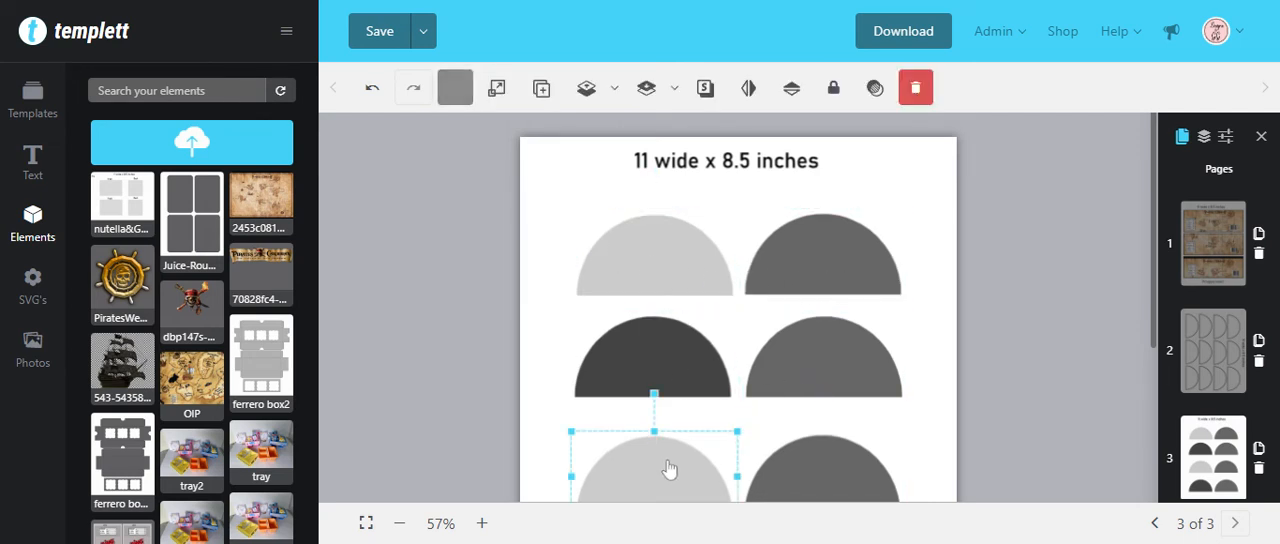
{"action": "left_click", "coordinate": [705, 340]}
{"action": "left_click", "coordinate": [688, 274]}
Step: Fill the upper-right half-circle on page 3 with dark orange and select the light grey half-circle beside it
{"action": "left_click", "coordinate": [806, 261]}
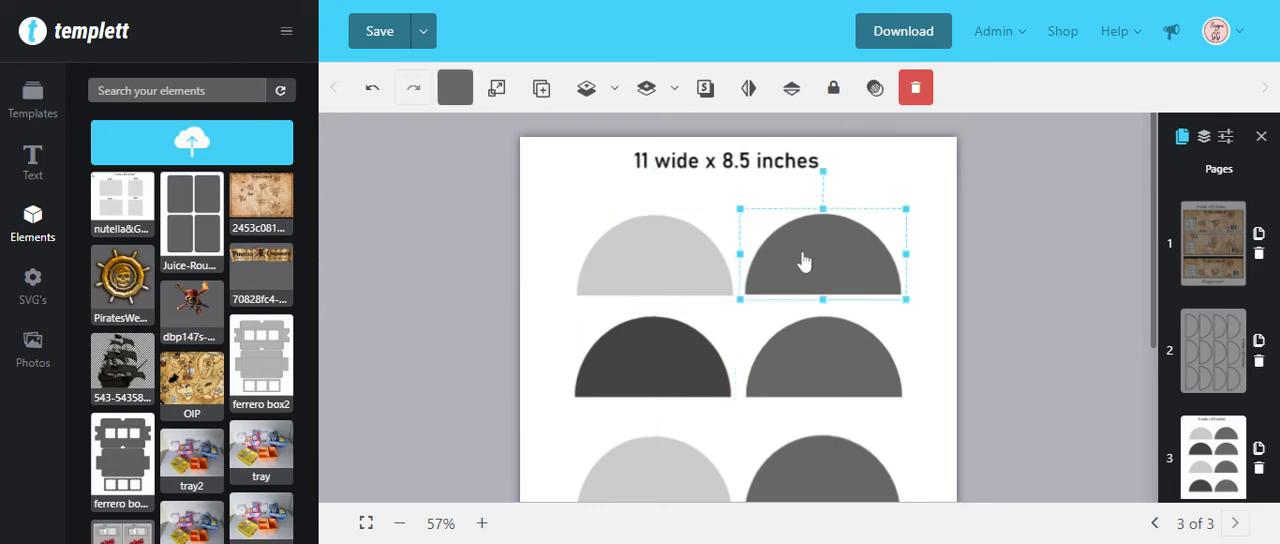
{"action": "left_click", "coordinate": [460, 92]}
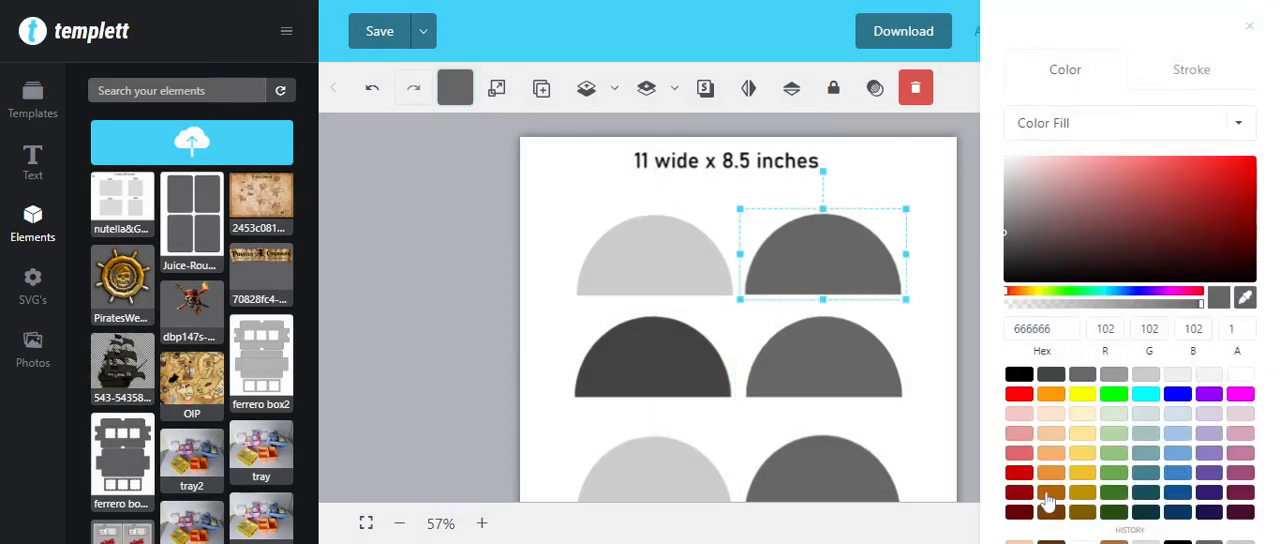
{"action": "left_click", "coordinate": [1055, 494]}
{"action": "left_click", "coordinate": [686, 286]}
{"action": "left_click", "coordinate": [668, 275]}
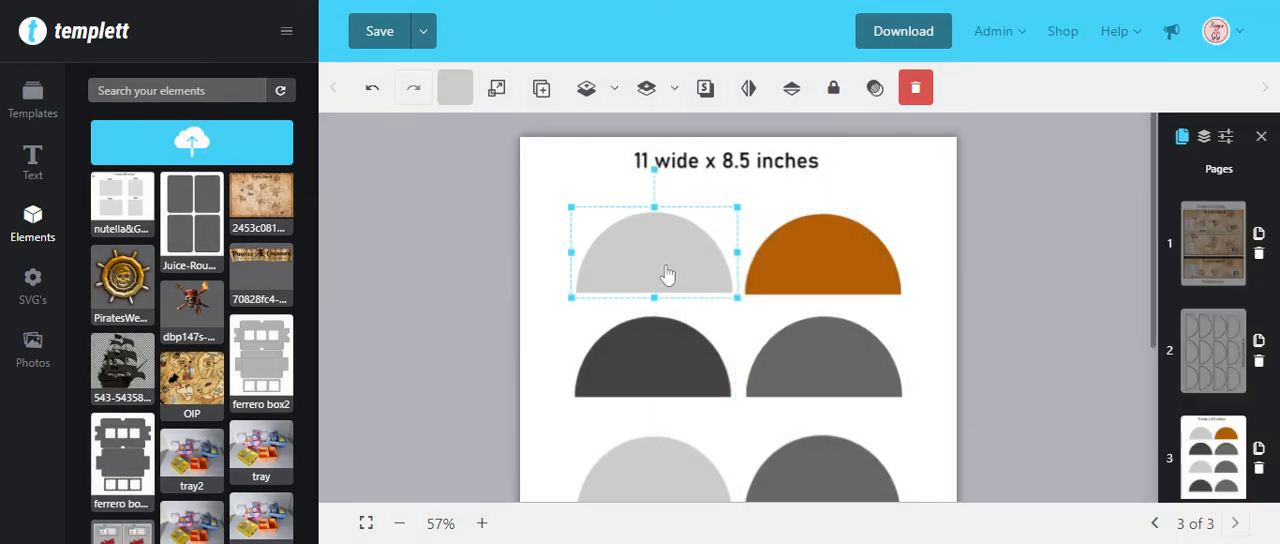
Step: Try to rotate and reposition the outlined half-circle sheet on page 2 so its shapes and heading stand upright
{"action": "left_click", "coordinate": [1213, 350]}
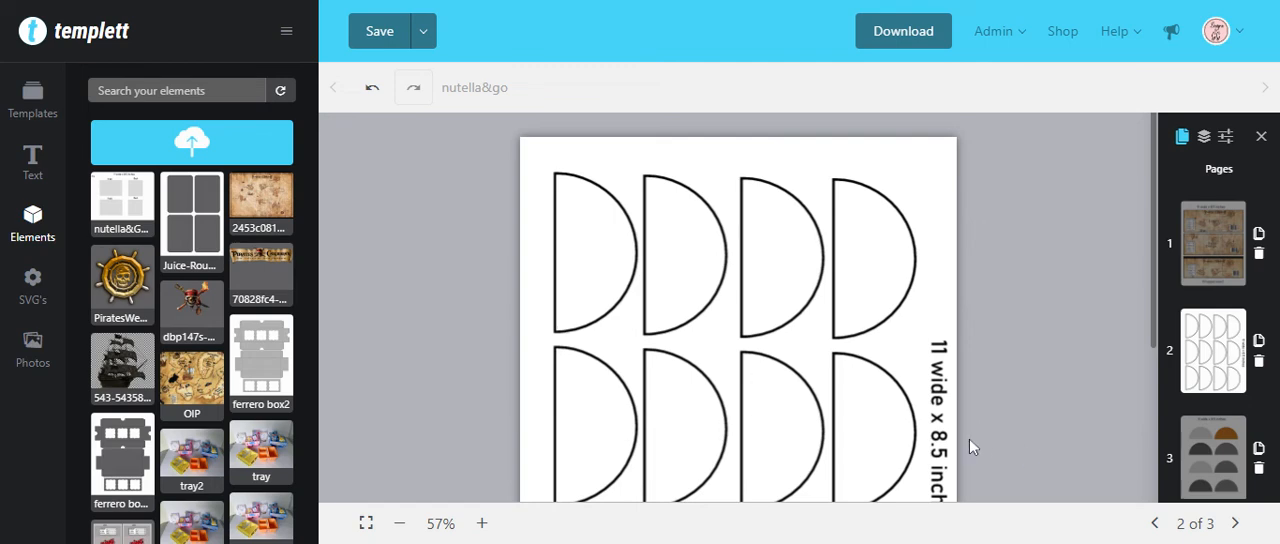
{"action": "left_click", "coordinate": [831, 306]}
{"action": "left_click_drag", "start_coordinate": [800, 306], "coordinate": [647, 166]}
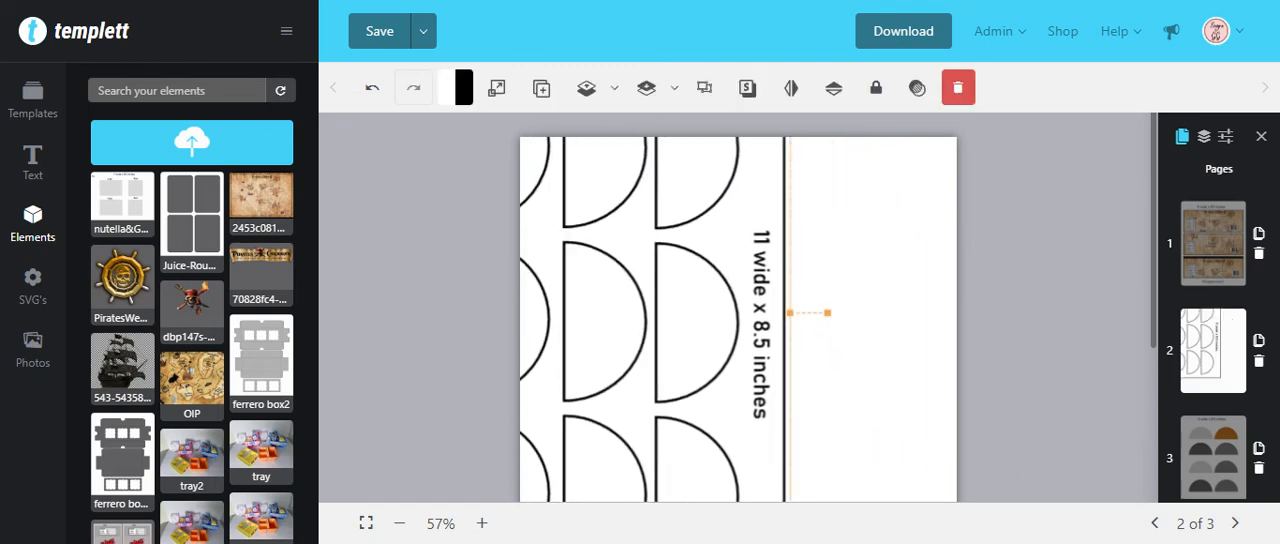
{"action": "left_click_drag", "start_coordinate": [828, 313], "coordinate": [570, 234]}
{"action": "left_click_drag", "start_coordinate": [647, 183], "coordinate": [697, 332]}
{"action": "right_click", "coordinate": [792, 202]}
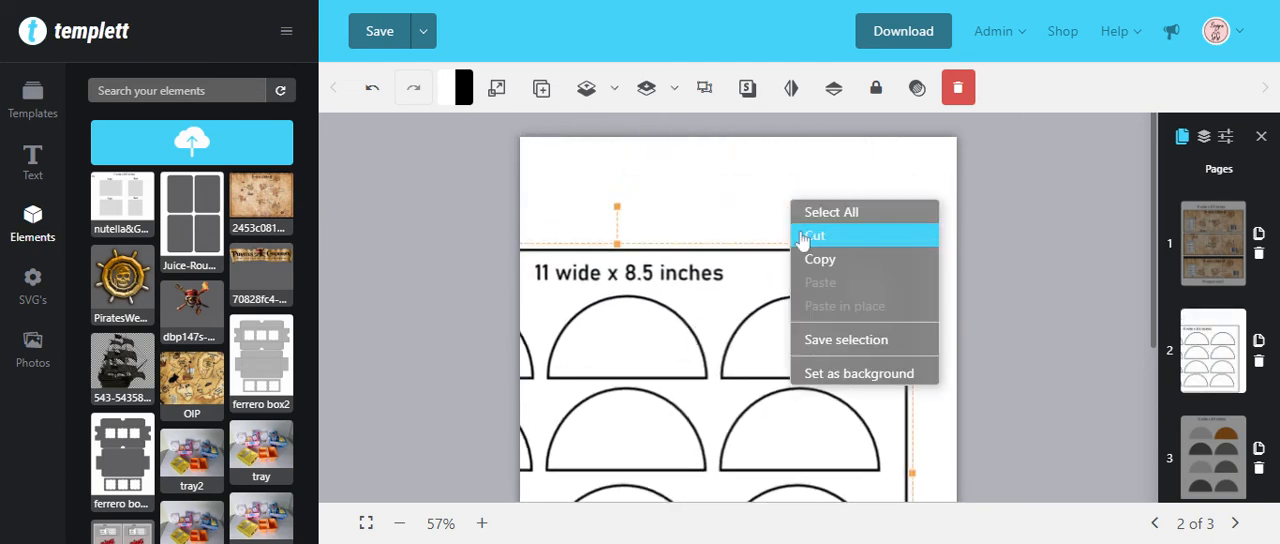
{"action": "left_click", "coordinate": [823, 215]}
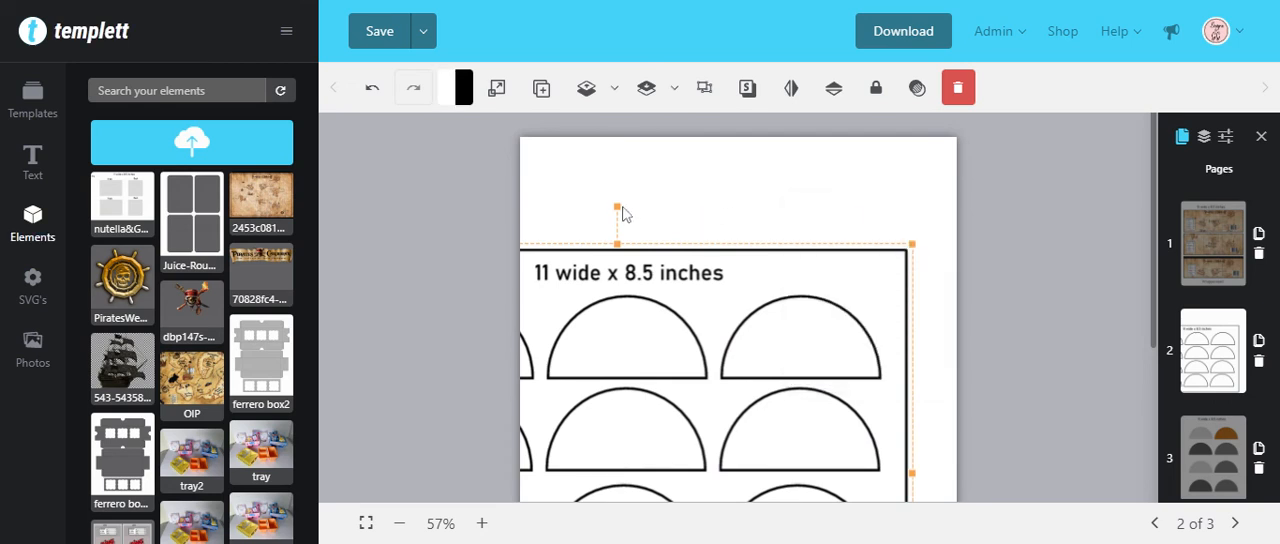
{"action": "left_click_drag", "start_coordinate": [619, 205], "coordinate": [818, 206]}
Step: Delete page 2 containing the outlined half-circle template
{"action": "left_click", "coordinate": [1259, 360]}
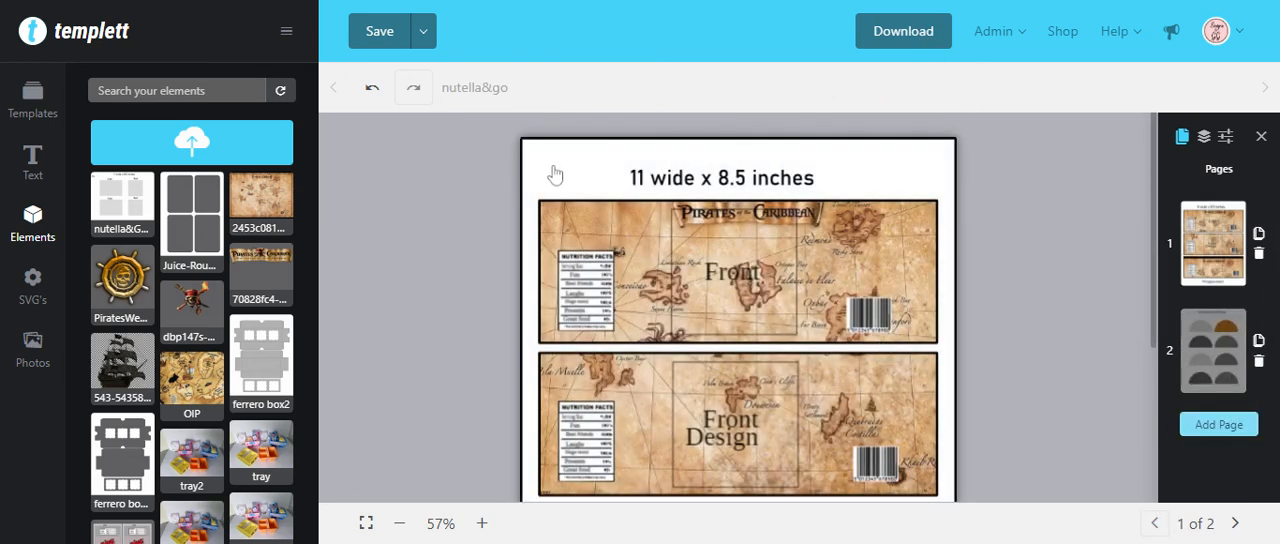
Step: Add the pirate ship's wheel image to the second label on page 1, shrink it slightly and position it over the "Front Design" placeholder
{"action": "scroll", "coordinate": [499, 318], "scroll_direction": "down", "scroll_amount": 2}
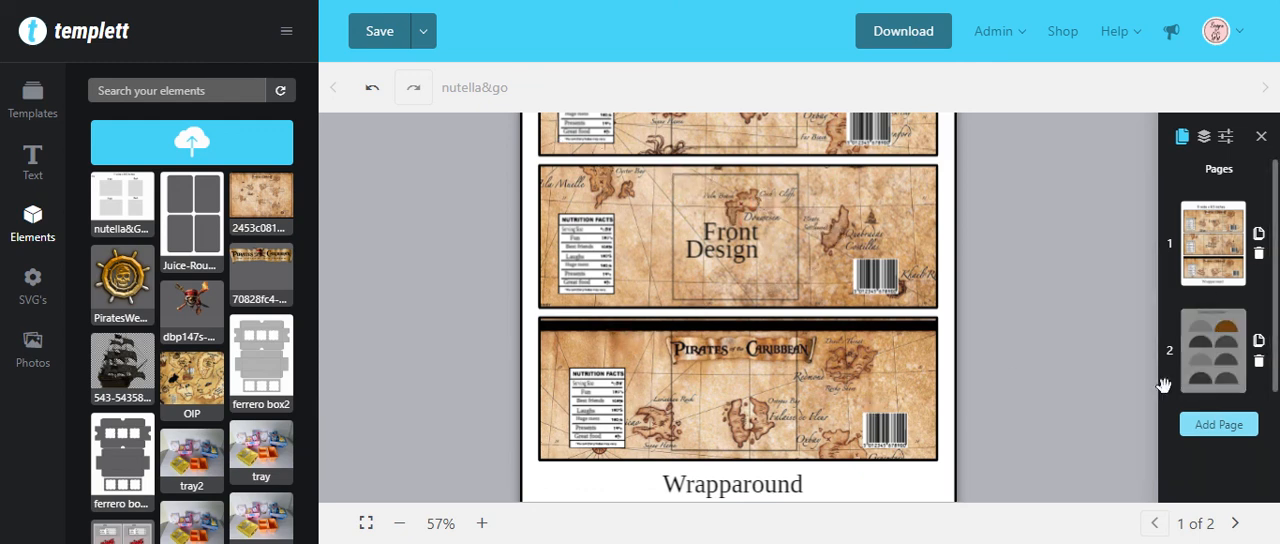
{"action": "scroll", "coordinate": [903, 315], "scroll_direction": "up", "scroll_amount": 1}
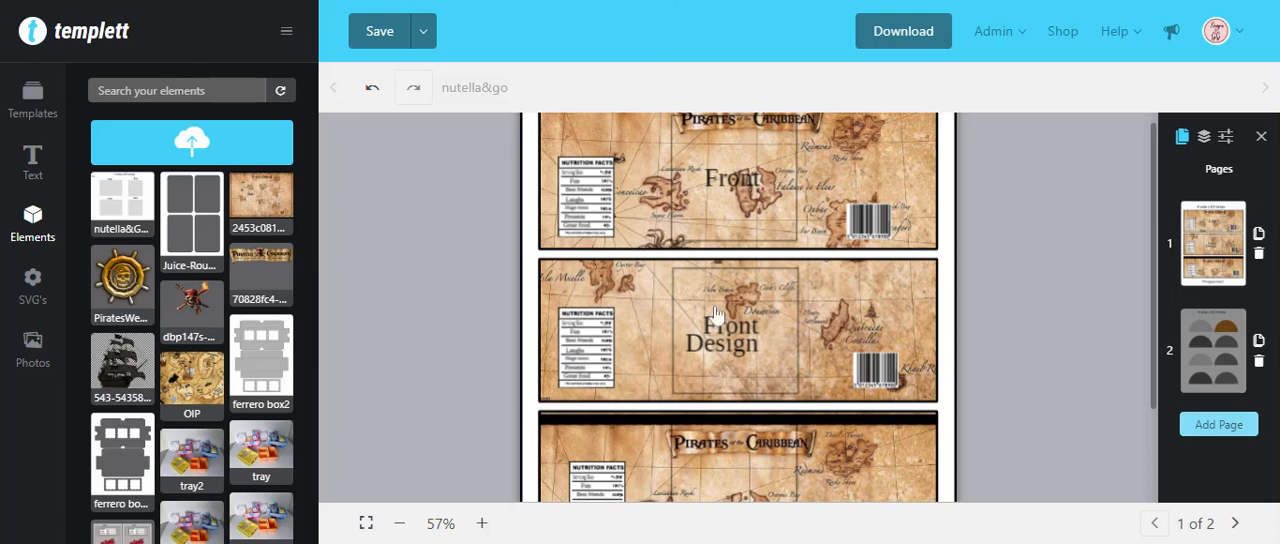
{"action": "left_click", "coordinate": [110, 295]}
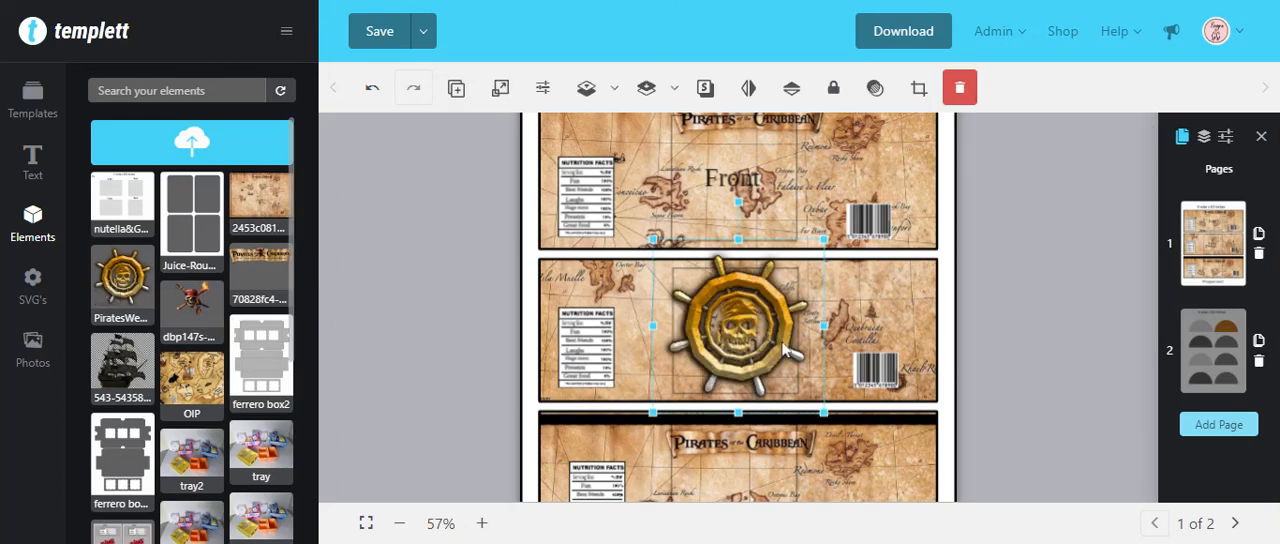
{"action": "left_click_drag", "start_coordinate": [824, 240], "coordinate": [796, 268]}
{"action": "left_click_drag", "start_coordinate": [746, 336], "coordinate": [760, 332]}
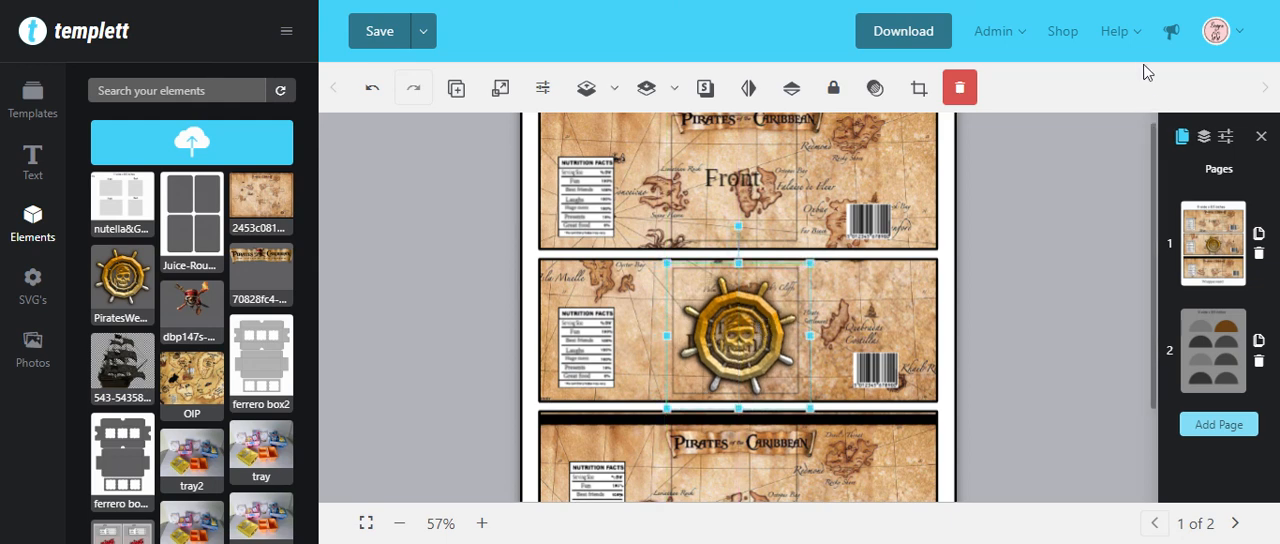